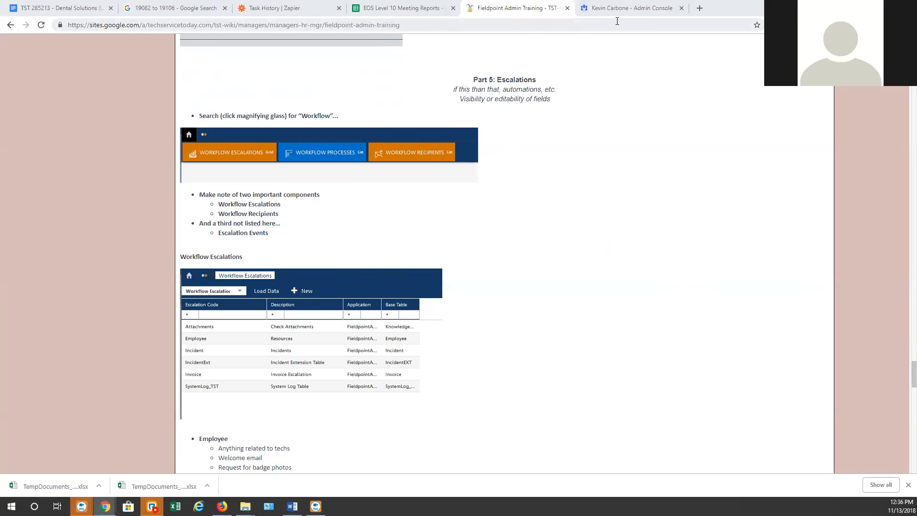
After reading the Part 5: Escalations notes, focus the browser address bar
{"action": "key", "text": "ctrl+l"}
In a new tab, sign in to Fieldpoint with the password and open the Workflow Escalation list
{"action": "left_click", "coordinate": [699, 9]}
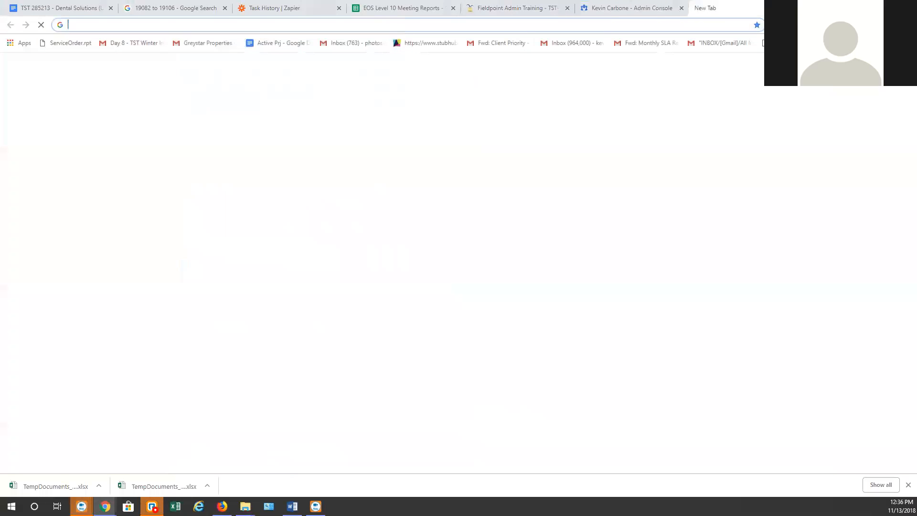
{"action": "type", "text": "fp"}
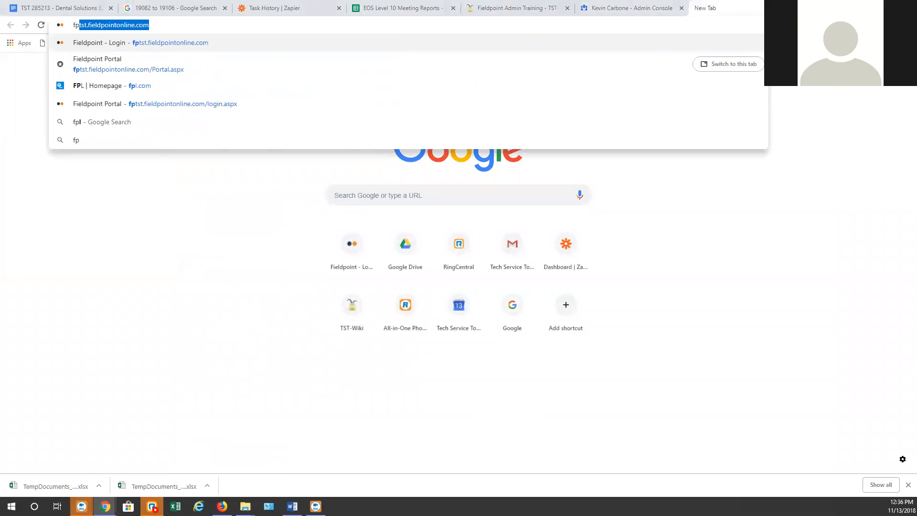
{"action": "key", "text": "Return"}
{"action": "type", "text": "•••••"}
{"action": "key", "text": "Return"}
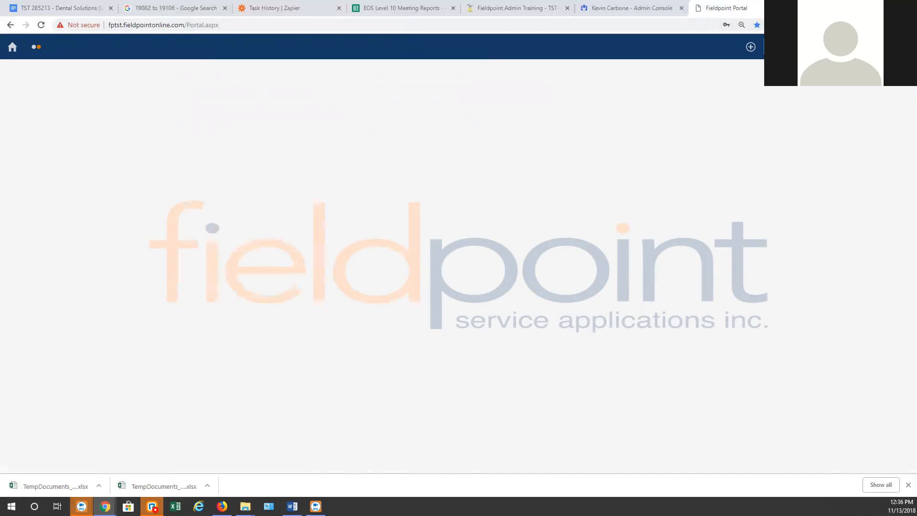
{"action": "left_click", "coordinate": [102, 82]}
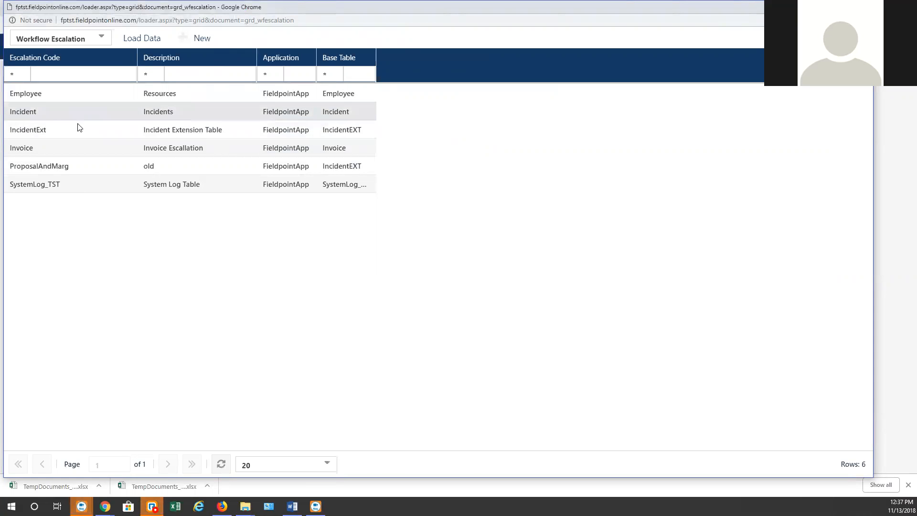
In the Work Order design window, check that the Dashboard field under CHECK IN is usertext5
{"action": "mouse_move", "coordinate": [104, 506]}
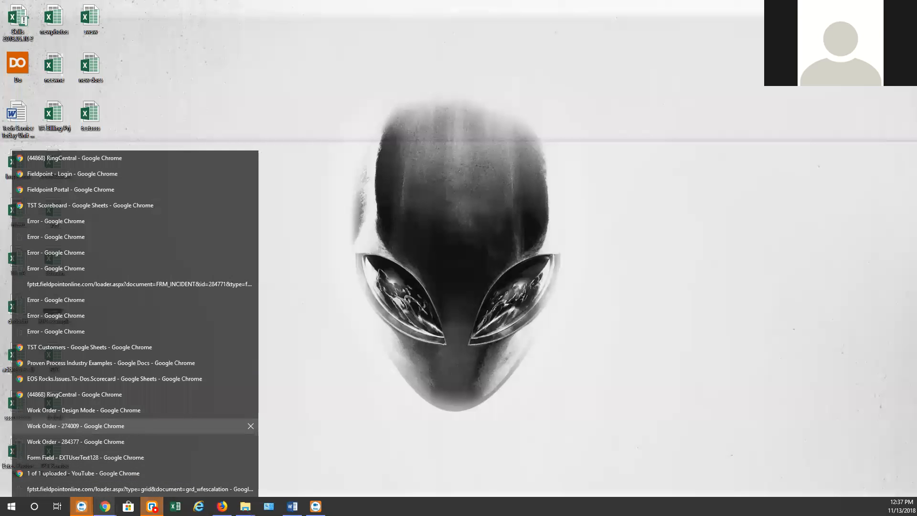
{"action": "left_click", "coordinate": [84, 410]}
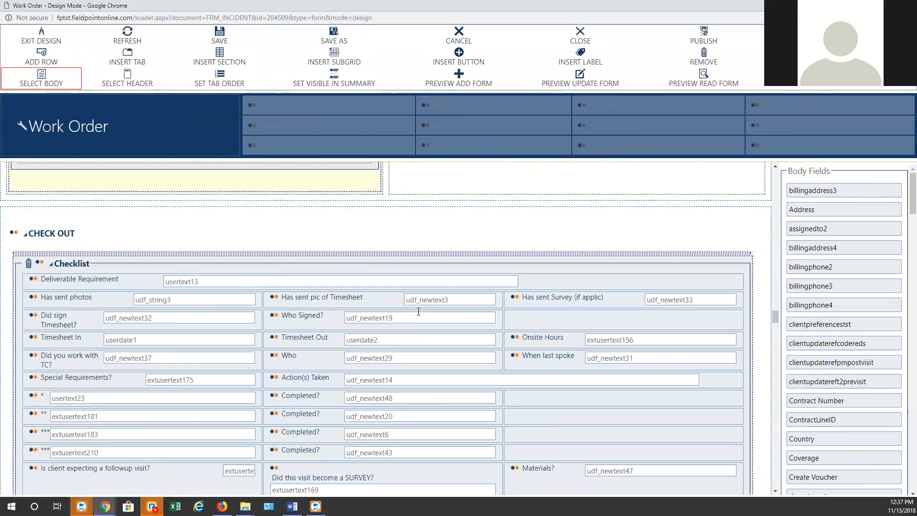
{"action": "scroll", "coordinate": [419, 311], "scroll_direction": "up", "scroll_amount": 10}
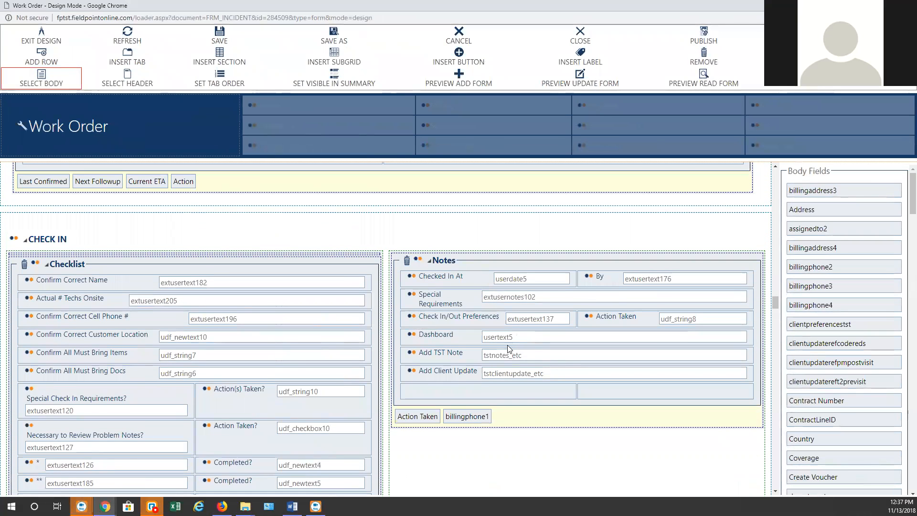
{"action": "left_click", "coordinate": [451, 331]}
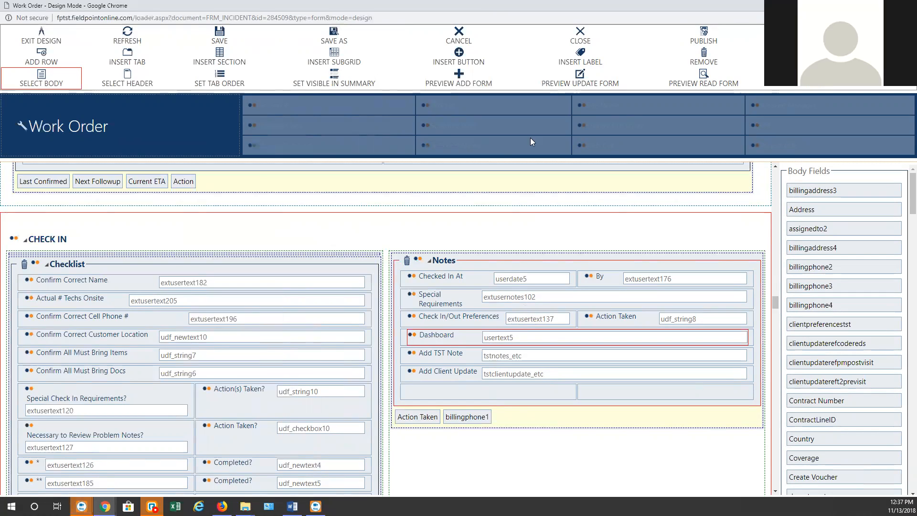
Move the design window aside and open the Incident escalation record
{"action": "left_click_drag", "start_coordinate": [488, 6], "coordinate": [916, 6]}
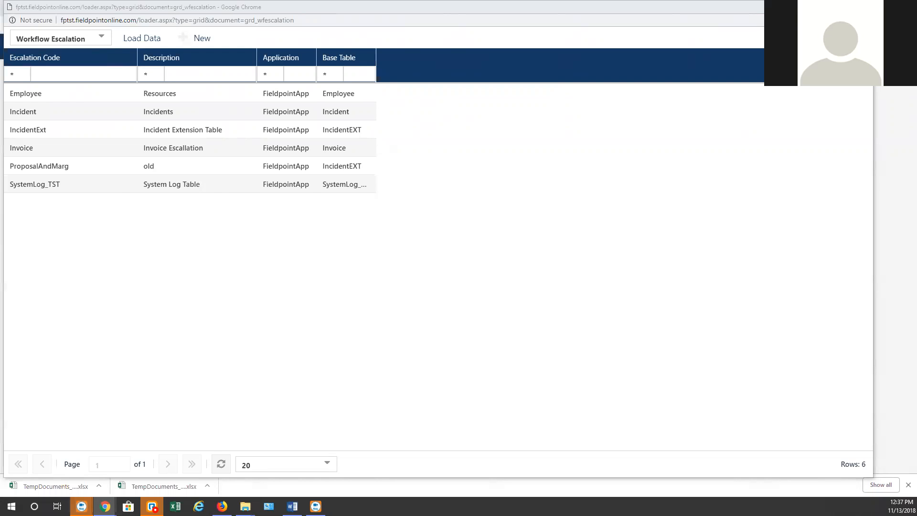
{"action": "left_click_drag", "start_coordinate": [916, 5], "coordinate": [351, 2]}
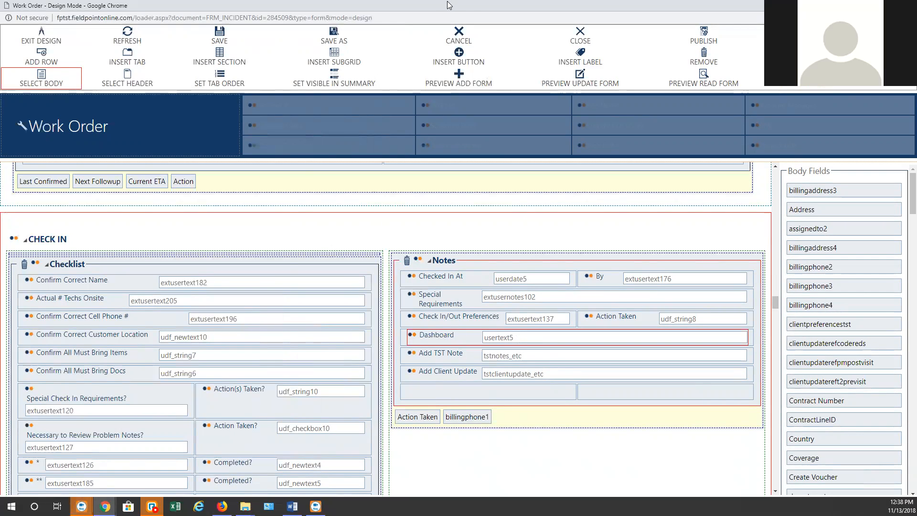
{"action": "left_click_drag", "start_coordinate": [468, 5], "coordinate": [916, 6]}
{"action": "double_click", "coordinate": [43, 106]}
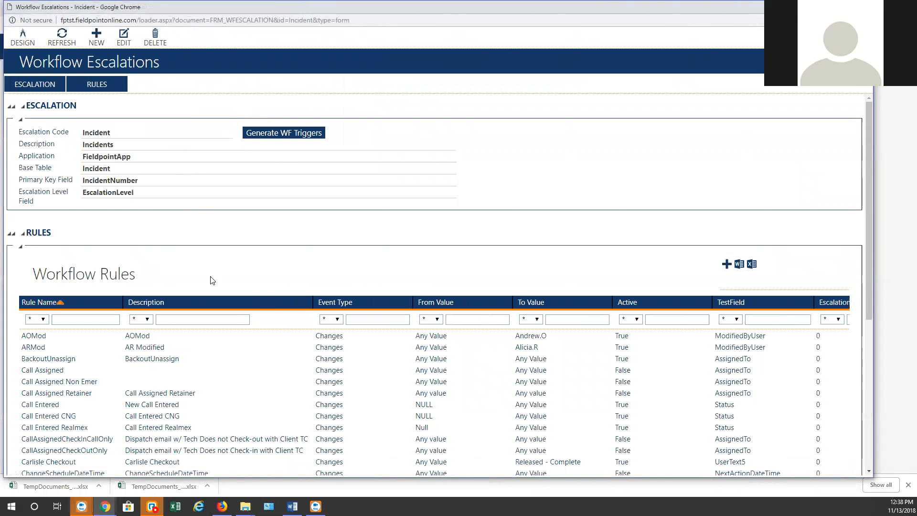
Maximize the window, filter rule names by 'check', and open the CNG Checkout rule
{"action": "double_click", "coordinate": [299, 6]}
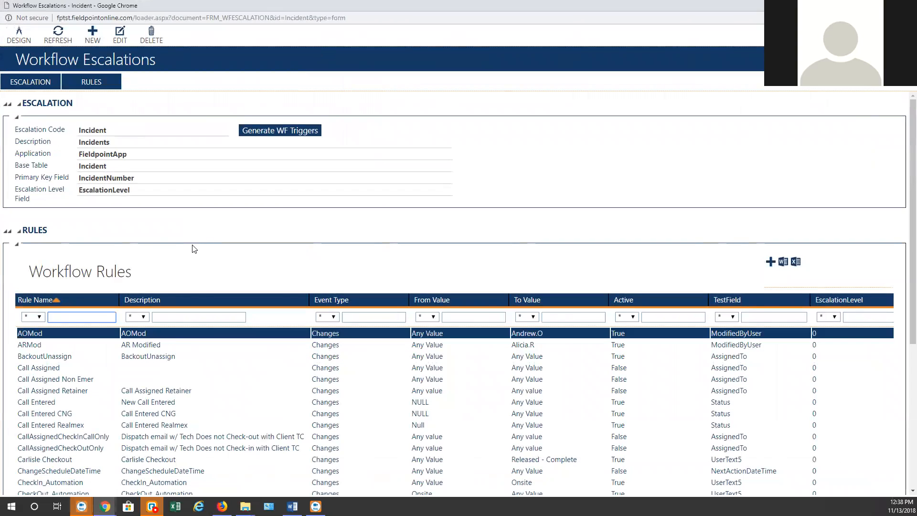
{"action": "type", "text": "check"}
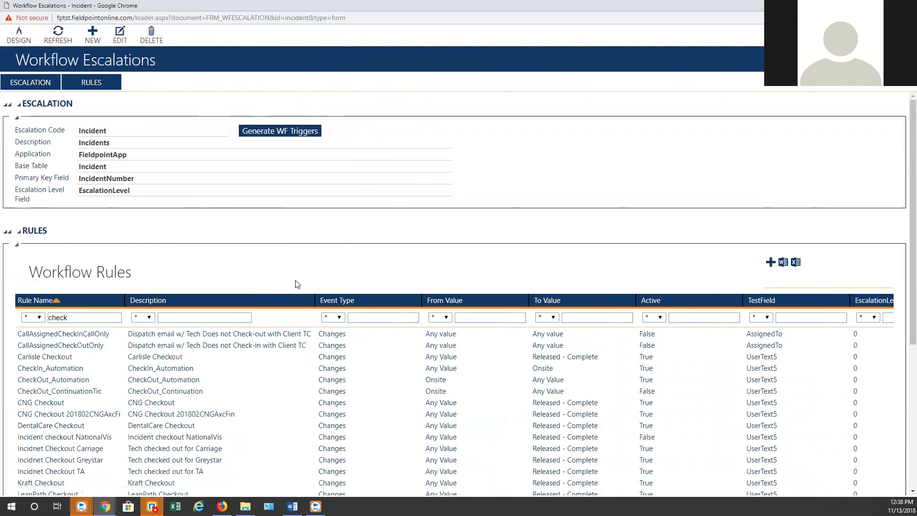
{"action": "scroll", "coordinate": [282, 308], "scroll_direction": "down", "scroll_amount": 2}
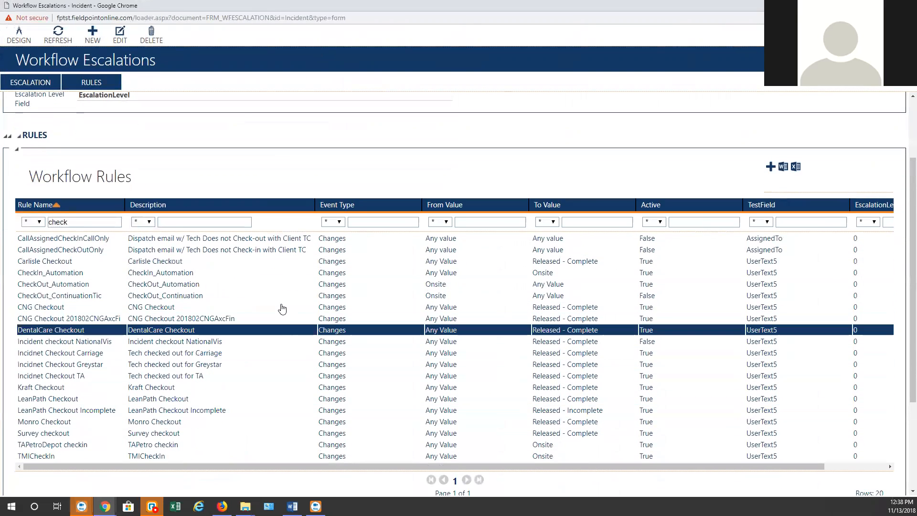
{"action": "scroll", "coordinate": [282, 309], "scroll_direction": "down", "scroll_amount": 1}
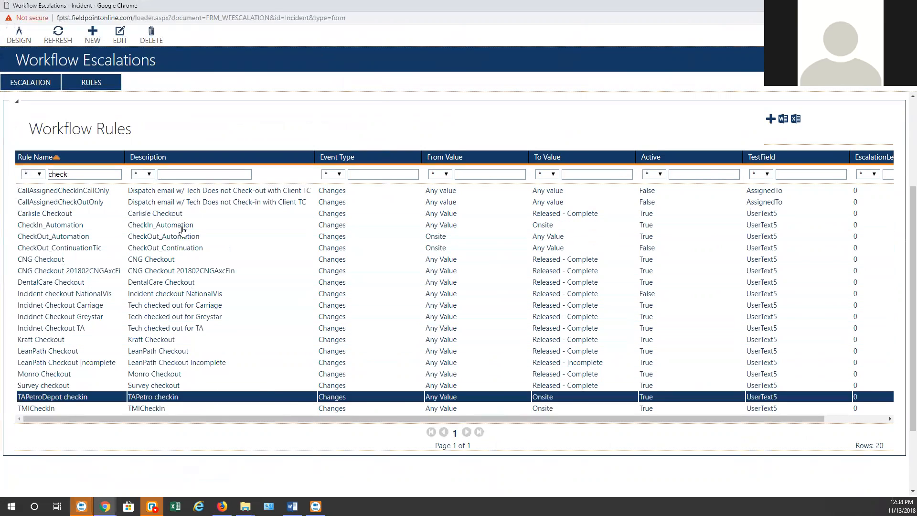
{"action": "double_click", "coordinate": [287, 259]}
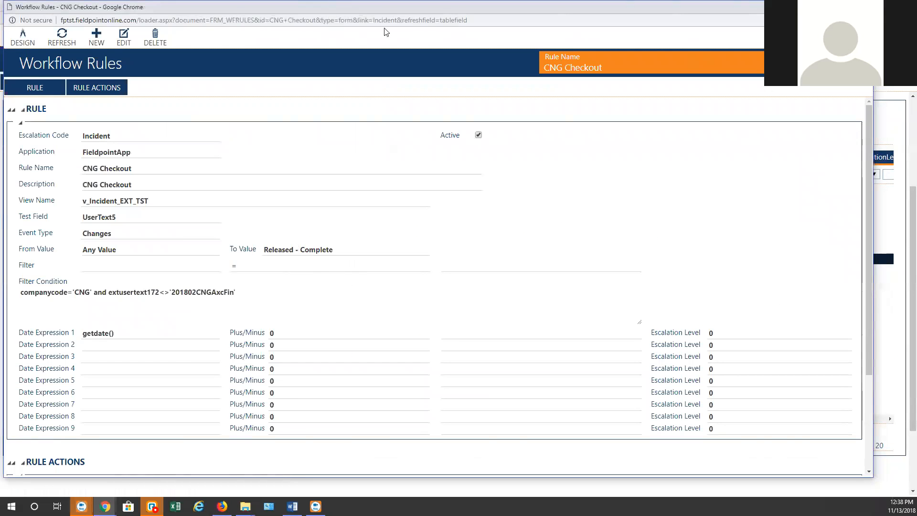
Review the rule's trigger: Test Field, Changes event, Released - Complete value, CNG company filter
{"action": "double_click", "coordinate": [383, 7]}
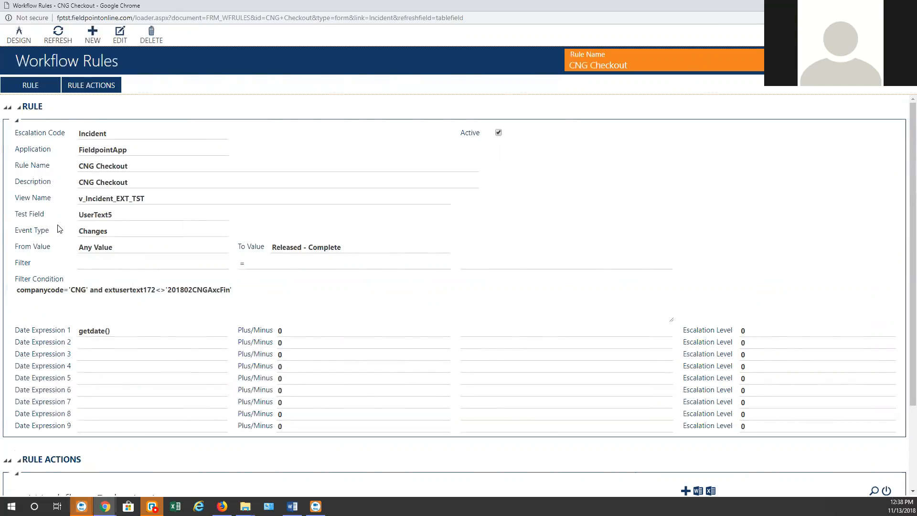
{"action": "left_click_drag", "start_coordinate": [19, 213], "coordinate": [61, 217]}
{"action": "left_click_drag", "start_coordinate": [78, 232], "coordinate": [171, 249]}
{"action": "left_click_drag", "start_coordinate": [283, 248], "coordinate": [410, 260]}
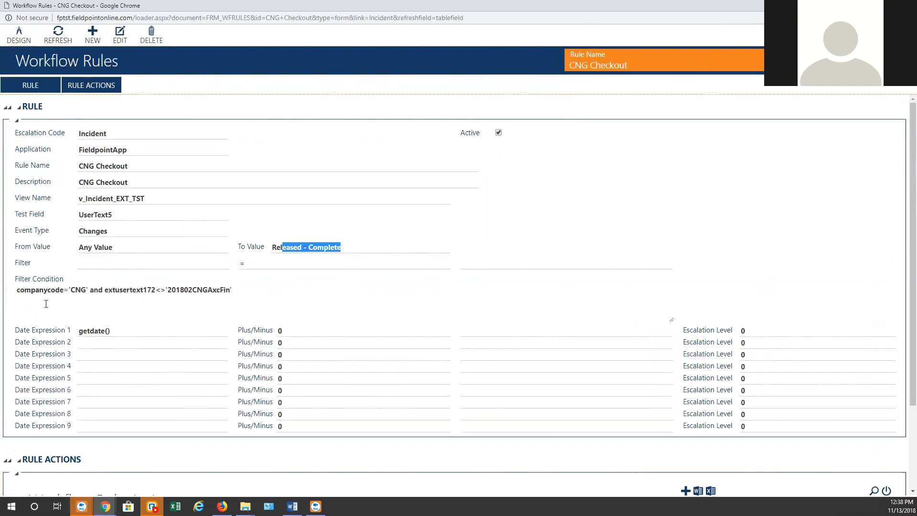
{"action": "left_click", "coordinate": [72, 290]}
{"action": "left_click_drag", "start_coordinate": [90, 290], "coordinate": [60, 295]}
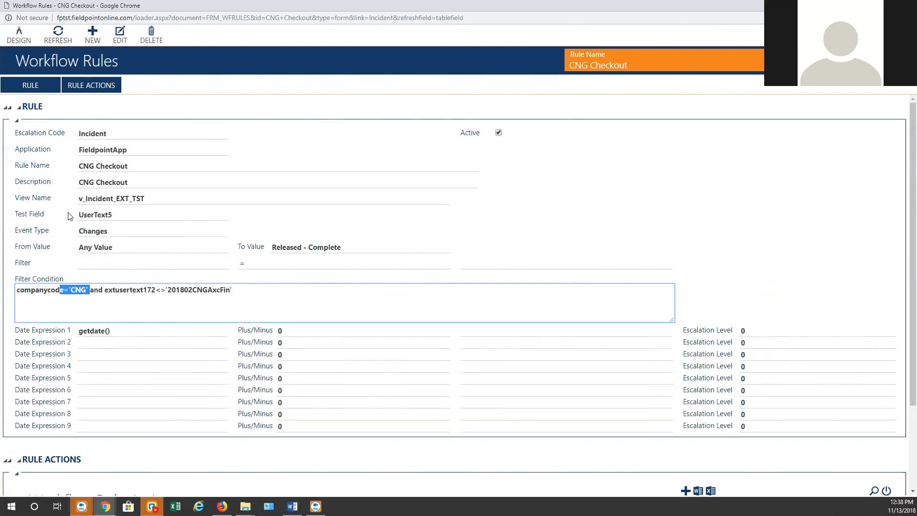
Scroll to Rule Actions and open the Send Message action
{"action": "scroll", "coordinate": [431, 305], "scroll_direction": "down", "scroll_amount": 1}
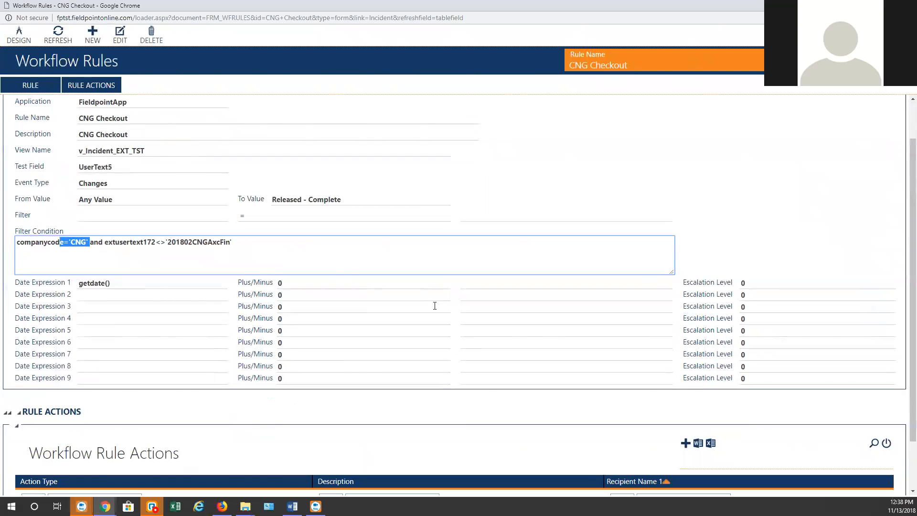
{"action": "scroll", "coordinate": [432, 307], "scroll_direction": "down", "scroll_amount": 1}
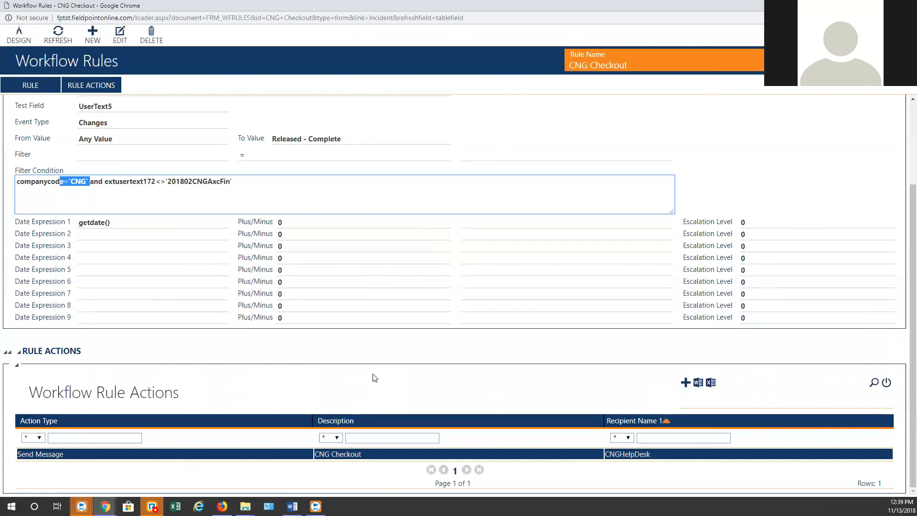
{"action": "left_click", "coordinate": [363, 454]}
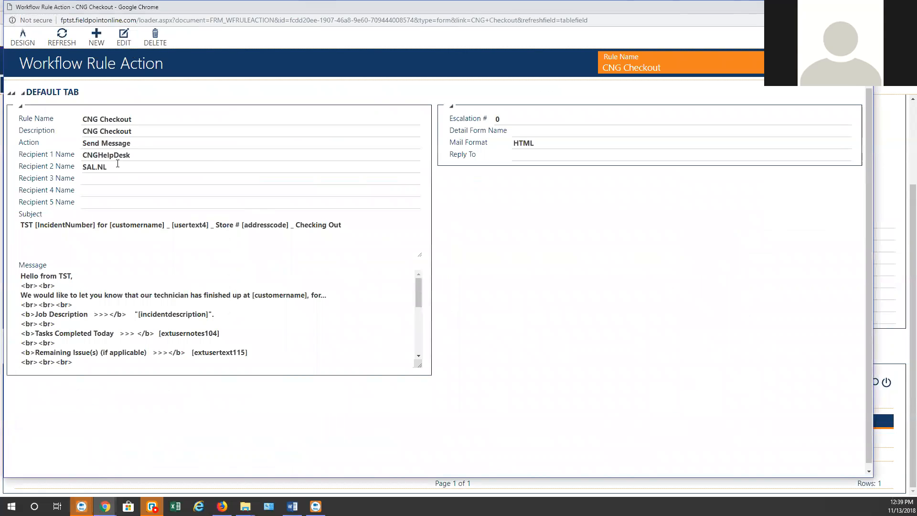
Check recipients CNGHelpDesk and the second code, read the message, then close the action
{"action": "double_click", "coordinate": [117, 158]}
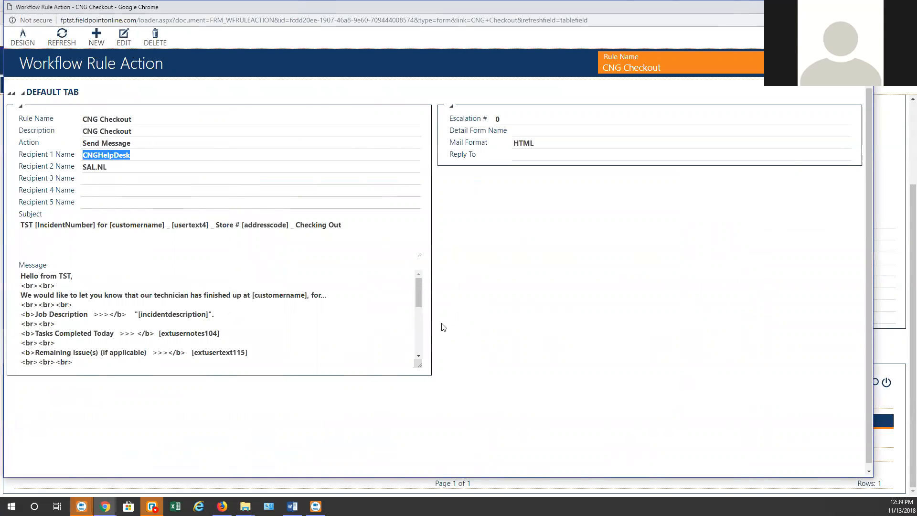
{"action": "double_click", "coordinate": [99, 167]}
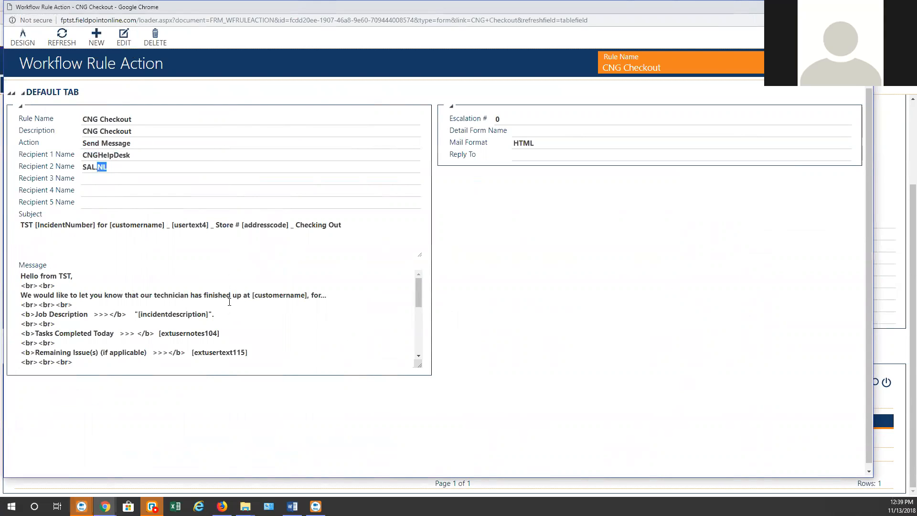
{"action": "scroll", "coordinate": [229, 302], "scroll_direction": "down", "scroll_amount": 1}
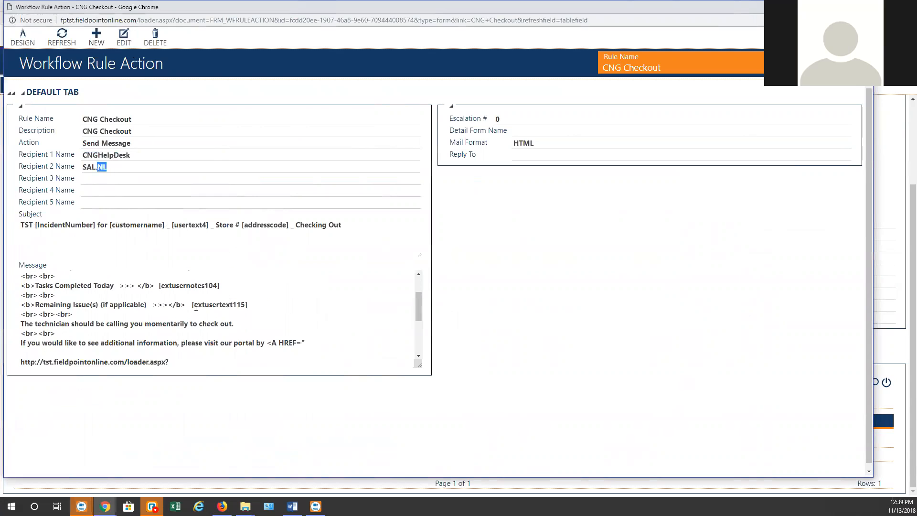
{"action": "scroll", "coordinate": [242, 310], "scroll_direction": "down", "scroll_amount": 1}
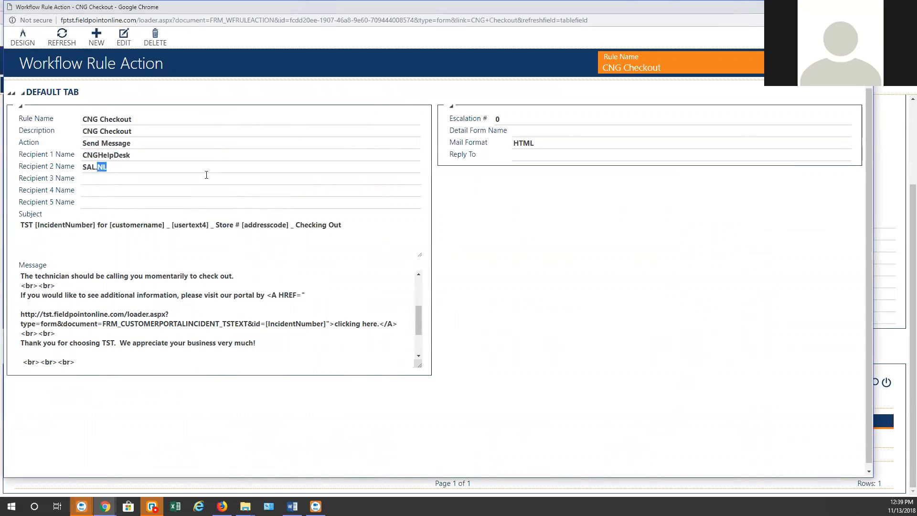
{"action": "key", "text": "alt+F4"}
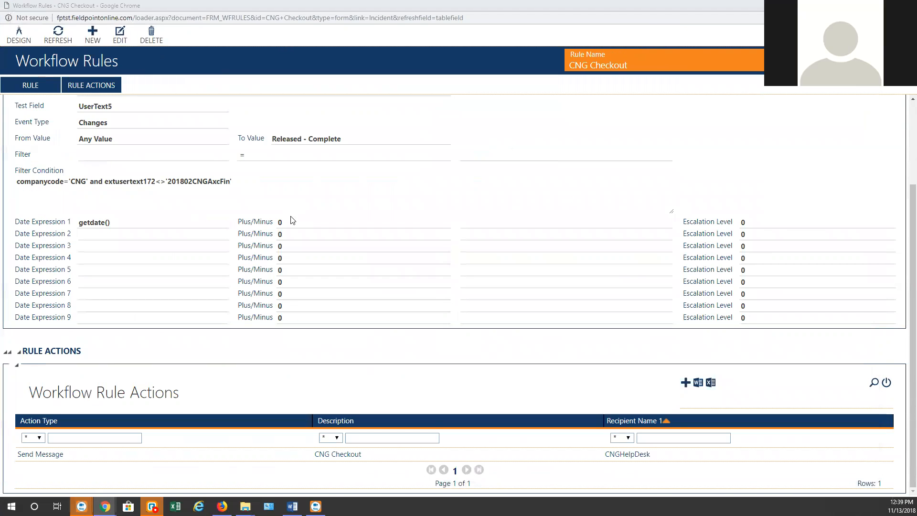
Close the open rule window and start a new workflow rule for Incident
{"action": "scroll", "coordinate": [293, 221], "scroll_direction": "up", "scroll_amount": 3}
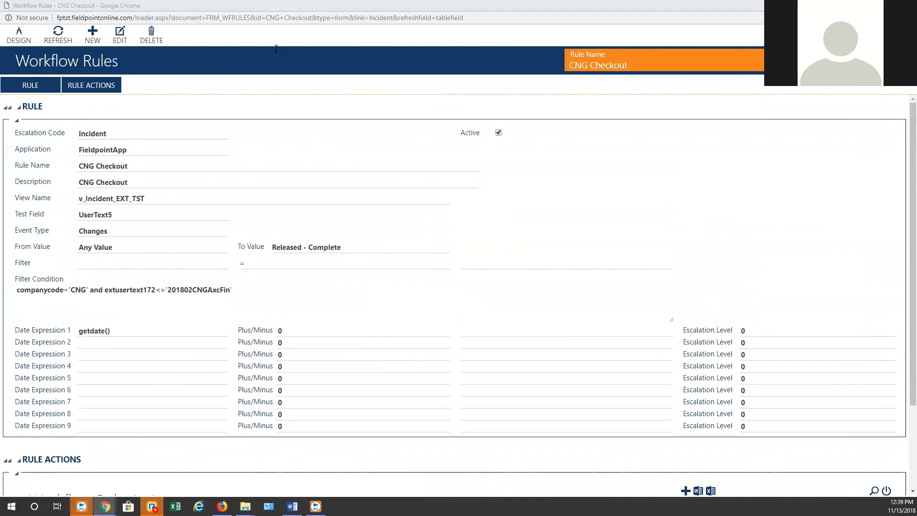
{"action": "key", "text": "alt+F4"}
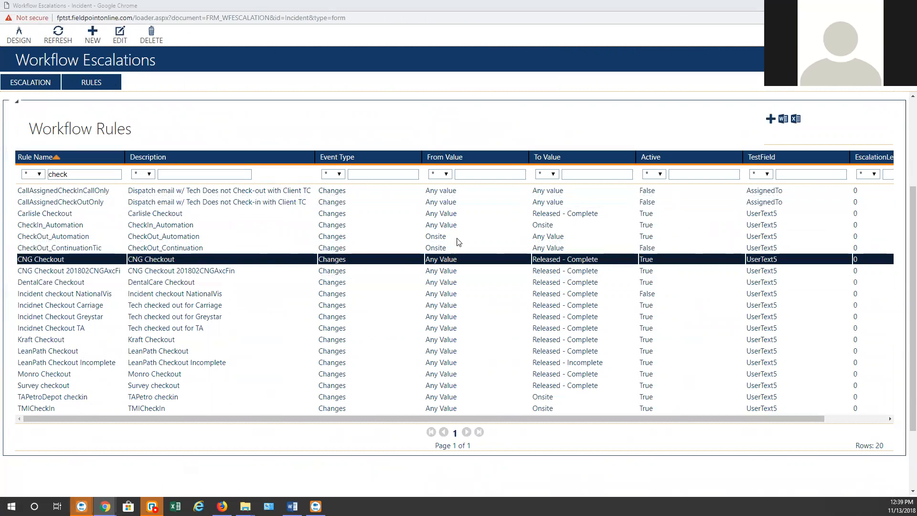
{"action": "left_click", "coordinate": [769, 118]}
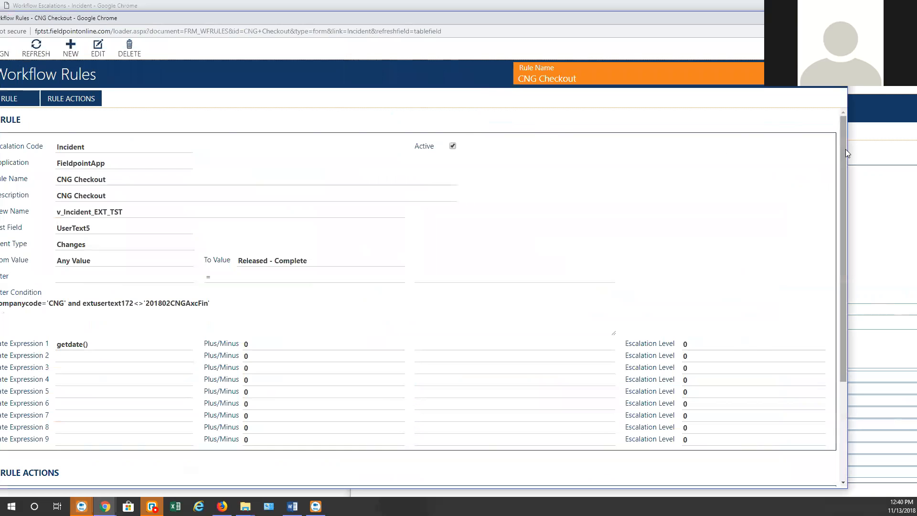
Place the CNG Checkout rule beside the new rule form, with the new form in front
{"action": "left_click_drag", "start_coordinate": [847, 151], "coordinate": [437, 143]}
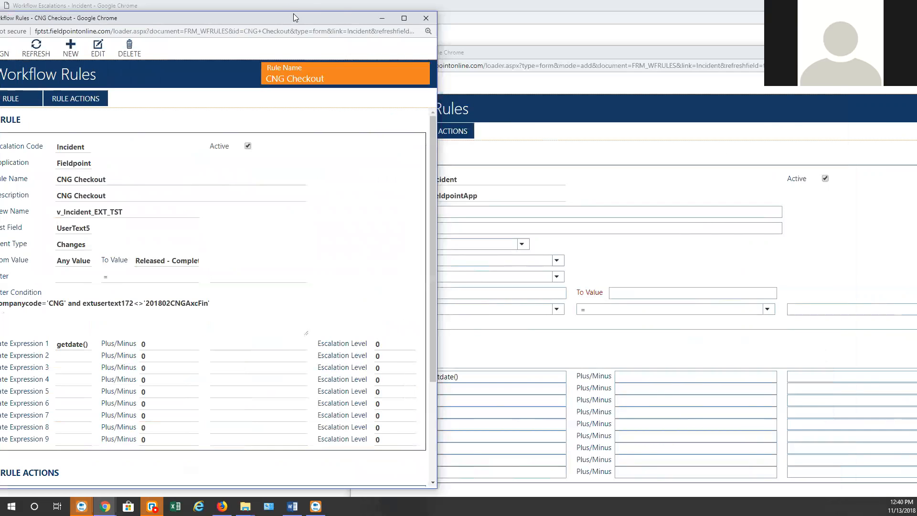
{"action": "left_click_drag", "start_coordinate": [294, 17], "coordinate": [335, 16]}
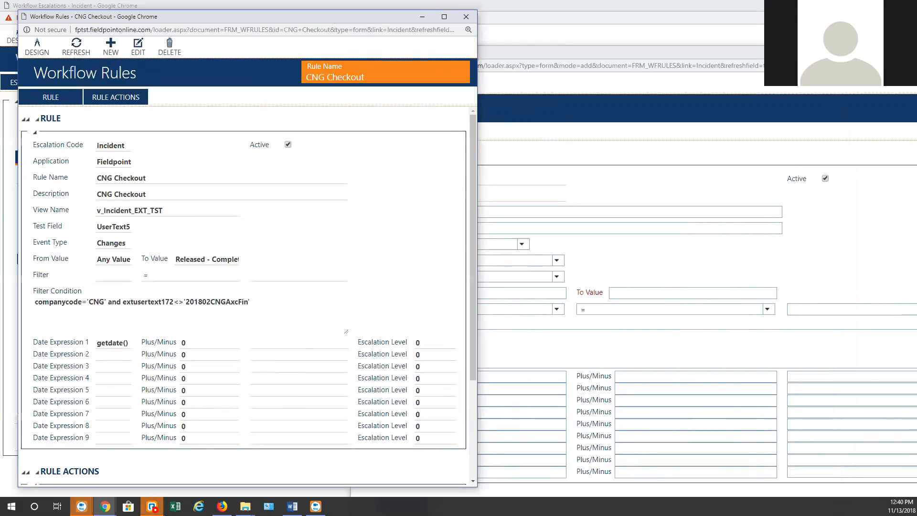
{"action": "left_click", "coordinate": [758, 96]}
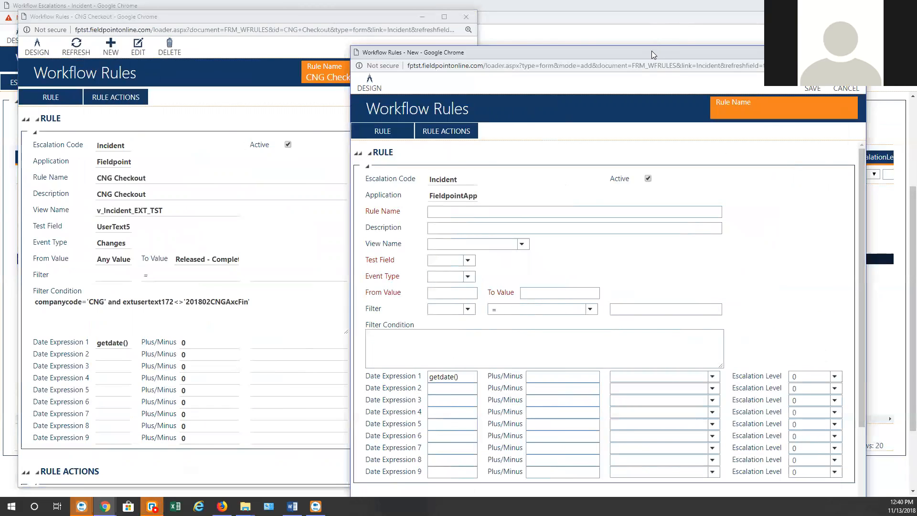
Name the new rule TSTCheckOut and give it the description TSTCheckOut
{"action": "left_click_drag", "start_coordinate": [651, 50], "coordinate": [679, 25]}
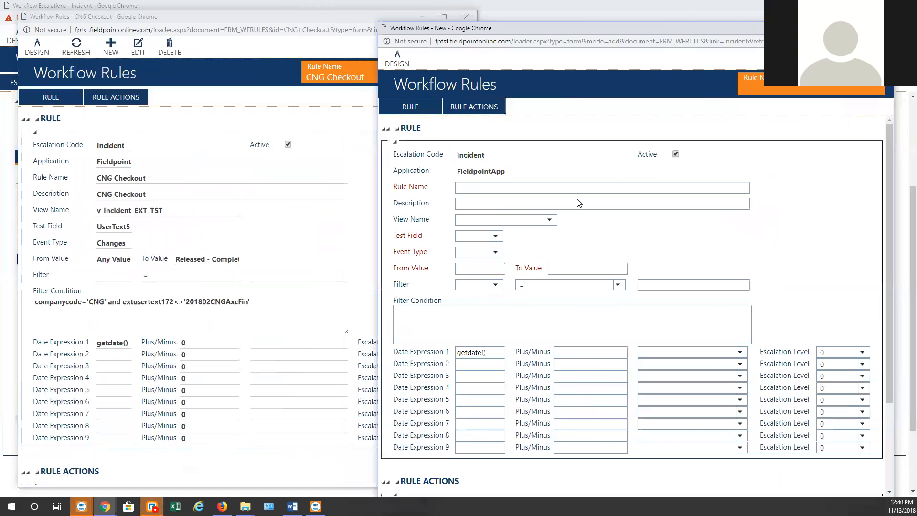
{"action": "left_click", "coordinate": [479, 187]}
{"action": "type", "text": "TSTCheckOut"}
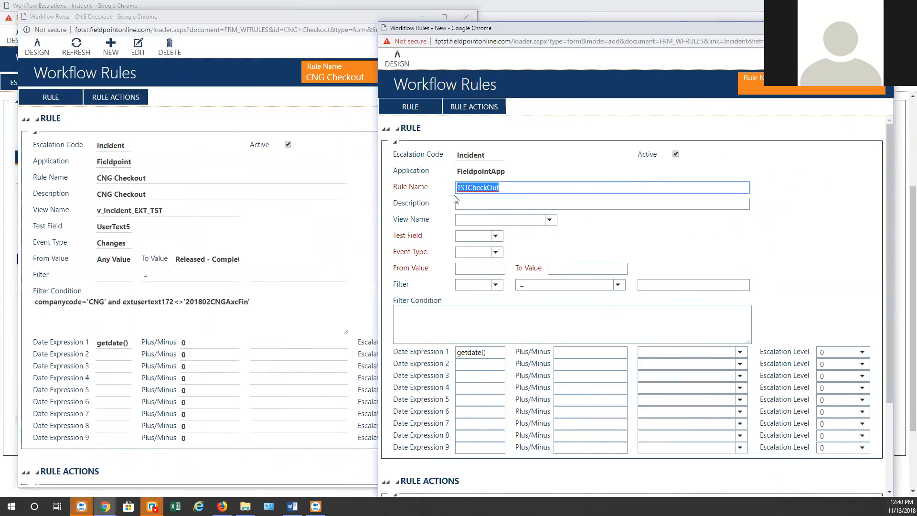
{"action": "left_click", "coordinate": [479, 205]}
{"action": "type", "text": "TSTCheckOut"}
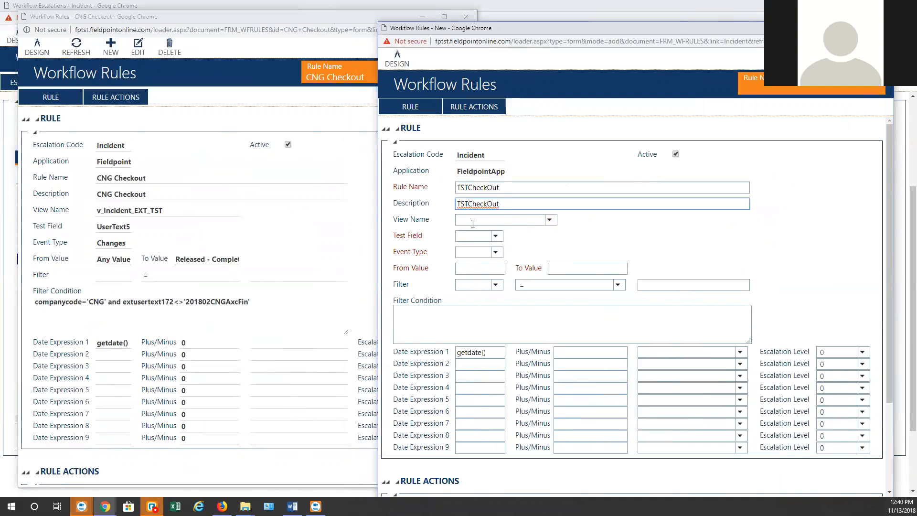
Copy view name v_Incident_EXT_TST and test field UserText5 from CNG Checkout
{"action": "double_click", "coordinate": [149, 211]}
{"action": "key", "text": "ctrl+c"}
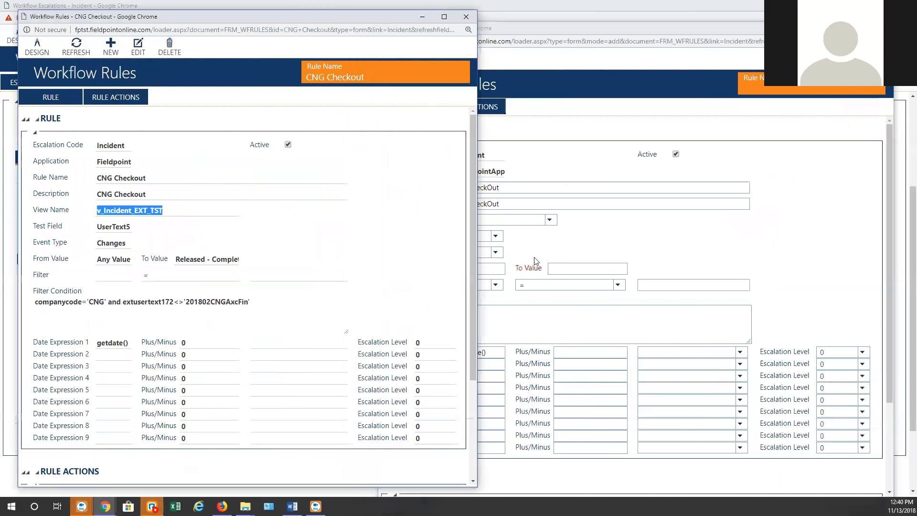
{"action": "left_click", "coordinate": [526, 221]}
{"action": "key", "text": "ctrl+v"}
{"action": "left_click", "coordinate": [604, 236]}
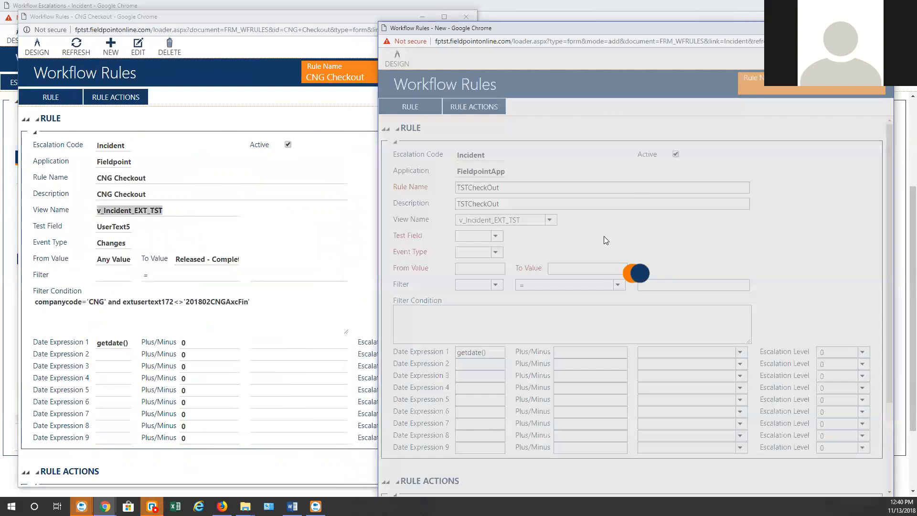
{"action": "double_click", "coordinate": [115, 227]}
{"action": "key", "text": "ctrl+c"}
{"action": "left_click", "coordinate": [529, 250]}
{"action": "left_click", "coordinate": [467, 236]}
{"action": "key", "text": "ctrl+v"}
{"action": "left_click", "coordinate": [549, 244]}
Set event type Changes, From Value Any Value, and To Value Released - Complete
{"action": "left_click", "coordinate": [473, 253]}
{"action": "left_click", "coordinate": [474, 269]}
{"action": "type", "text": "A"}
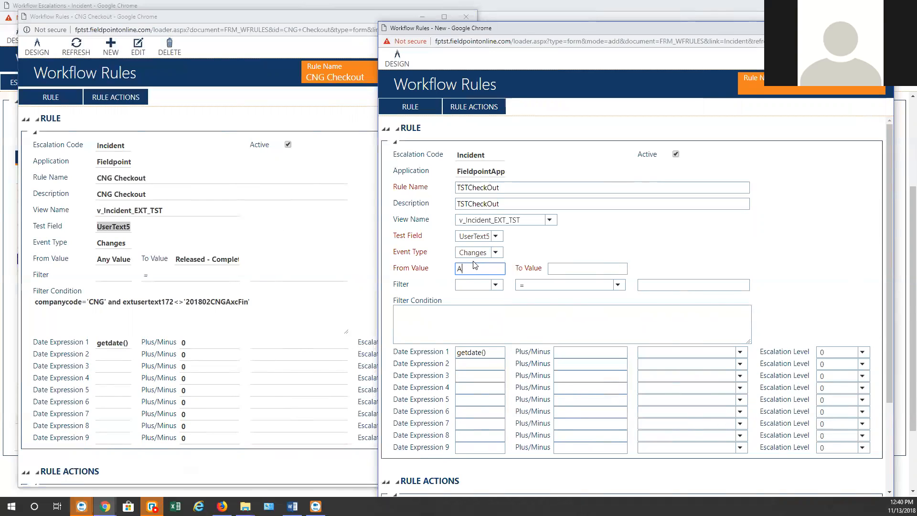
{"action": "type", "text": "ny Value"}
{"action": "triple_click", "coordinate": [224, 258]}
{"action": "key", "text": "ctrl+c"}
{"action": "left_click", "coordinate": [588, 269]}
{"action": "key", "text": "ctrl+v"}
{"action": "left_click", "coordinate": [694, 258]}
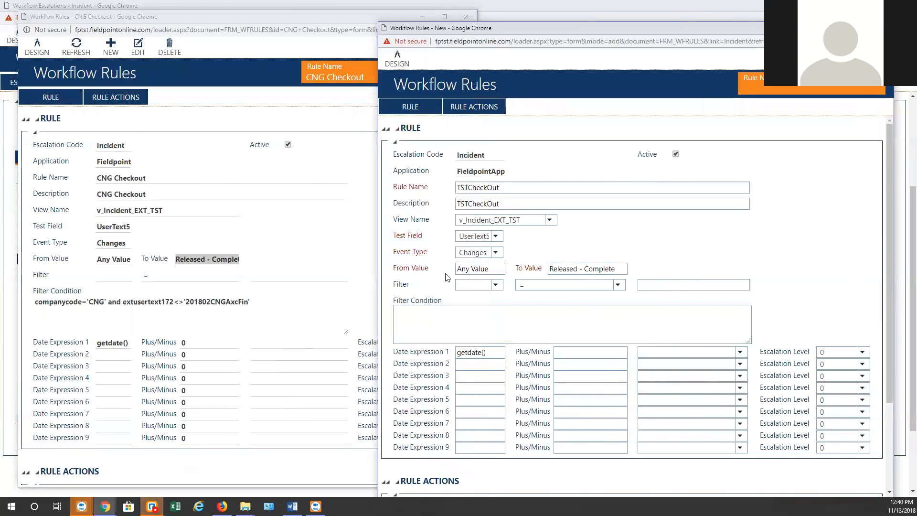
Set the filter condition to companycode='TST' and save the rule
{"action": "left_click_drag", "start_coordinate": [108, 301], "coordinate": [34, 301]}
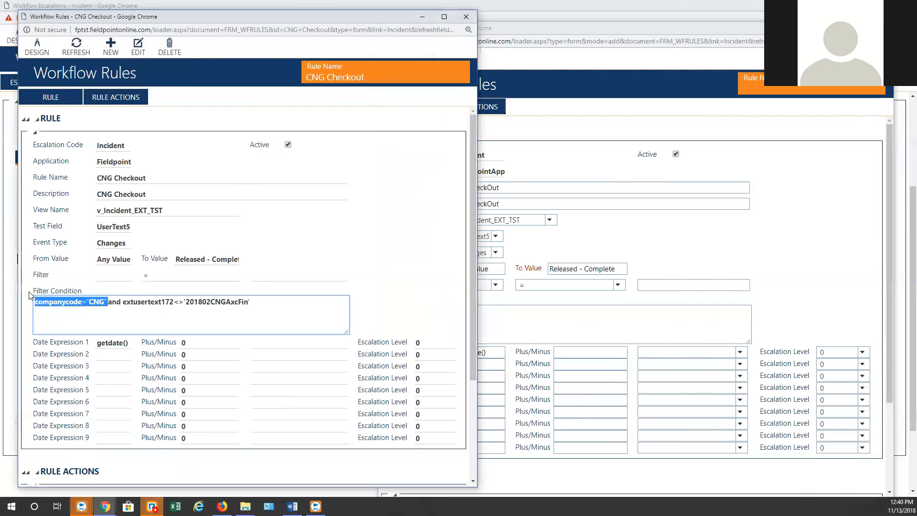
{"action": "left_click", "coordinate": [502, 320]}
{"action": "key", "text": "ctrl+v"}
{"action": "key", "text": "Left"}
{"action": "key", "text": "Left"}
{"action": "key", "text": "BackSpace"}
{"action": "key", "text": "BackSpace"}
{"action": "type", "text": "TST'"}
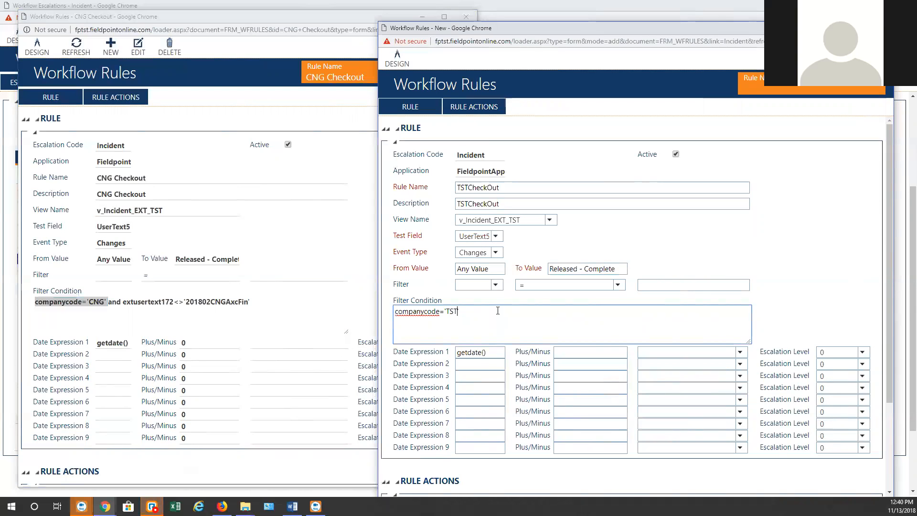
{"action": "left_click", "coordinate": [755, 236]}
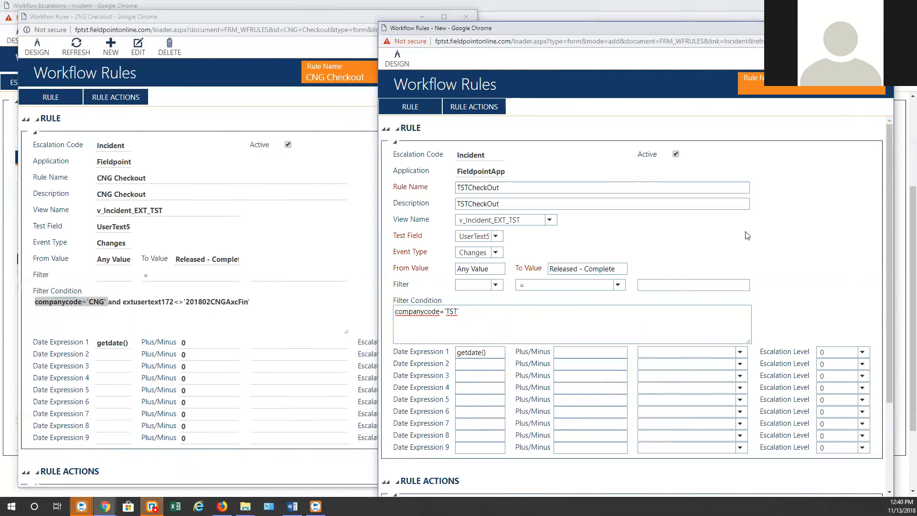
{"action": "scroll", "coordinate": [748, 236], "scroll_direction": "down", "scroll_amount": 3}
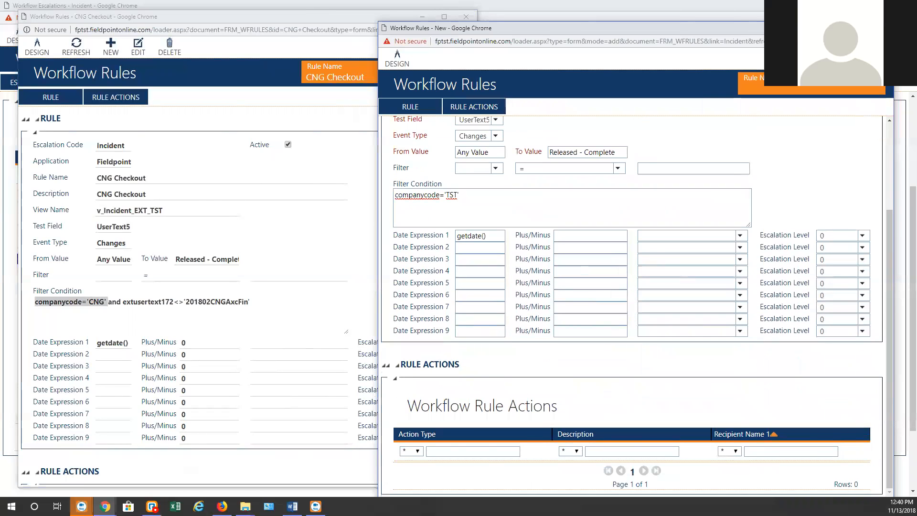
{"action": "left_click", "coordinate": [870, 58]}
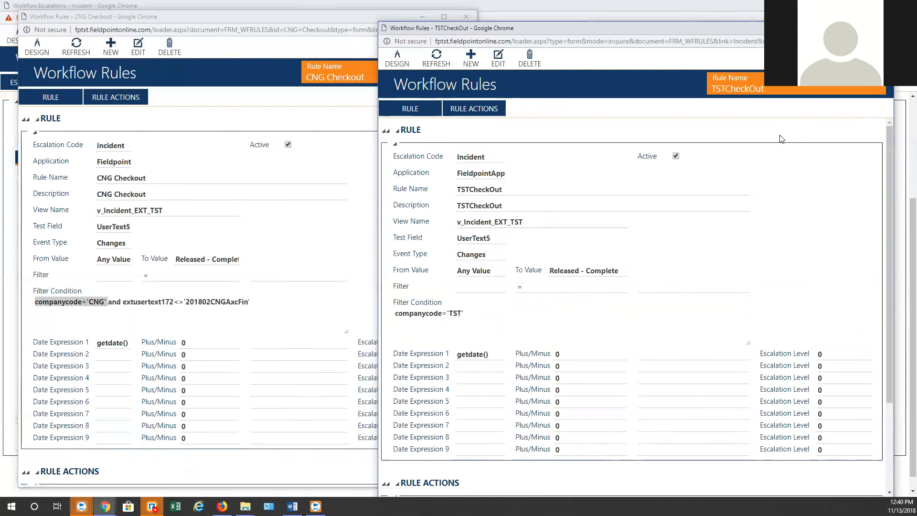
Scroll to the Workflow Rule Actions grid and add a new action
{"action": "scroll", "coordinate": [759, 217], "scroll_direction": "down", "scroll_amount": 1}
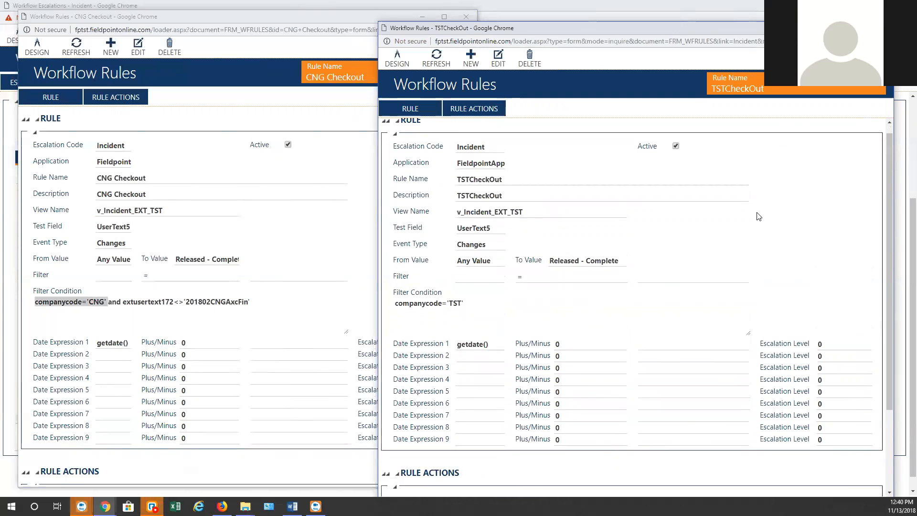
{"action": "scroll", "coordinate": [698, 256], "scroll_direction": "down", "scroll_amount": 3}
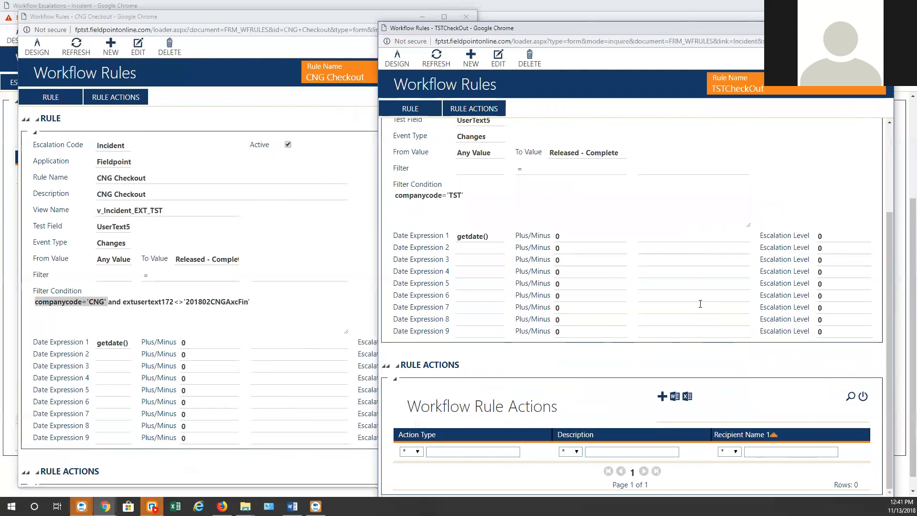
{"action": "left_click", "coordinate": [670, 395]}
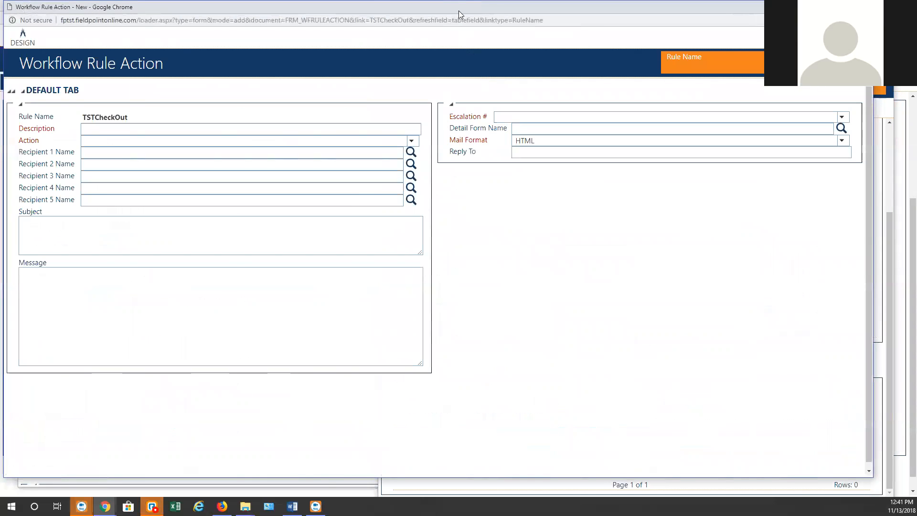
Restore the new action window and place the CNG Checkout action beside it
{"action": "double_click", "coordinate": [459, 10]}
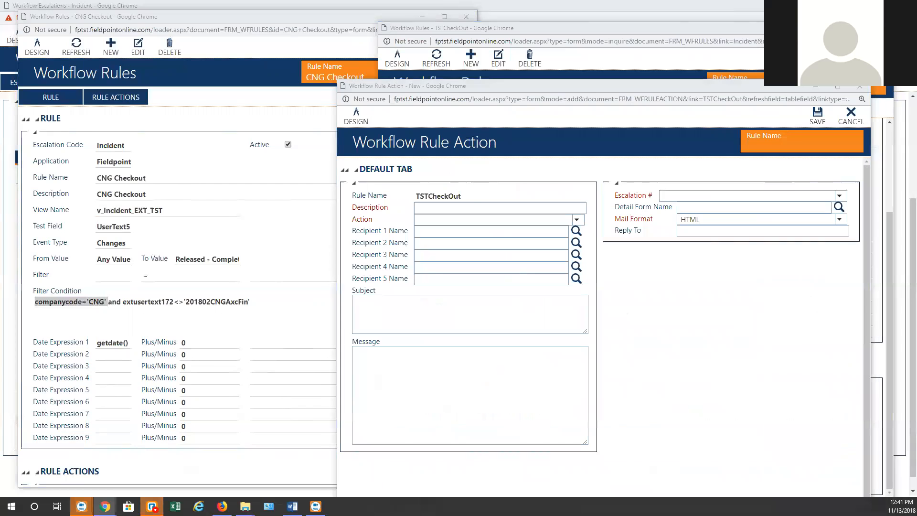
{"action": "key", "text": "alt+Tab"}
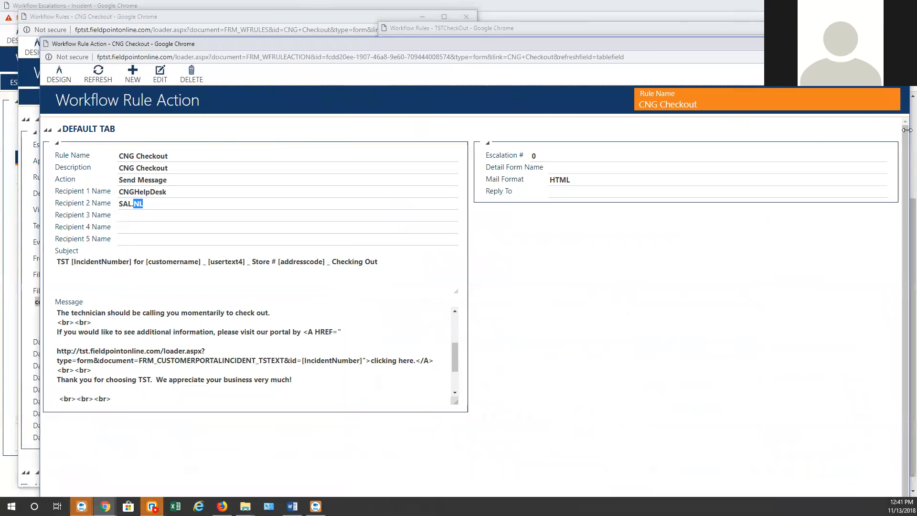
{"action": "left_click_drag", "start_coordinate": [906, 130], "coordinate": [432, 130]}
{"action": "left_click", "coordinate": [449, 203]}
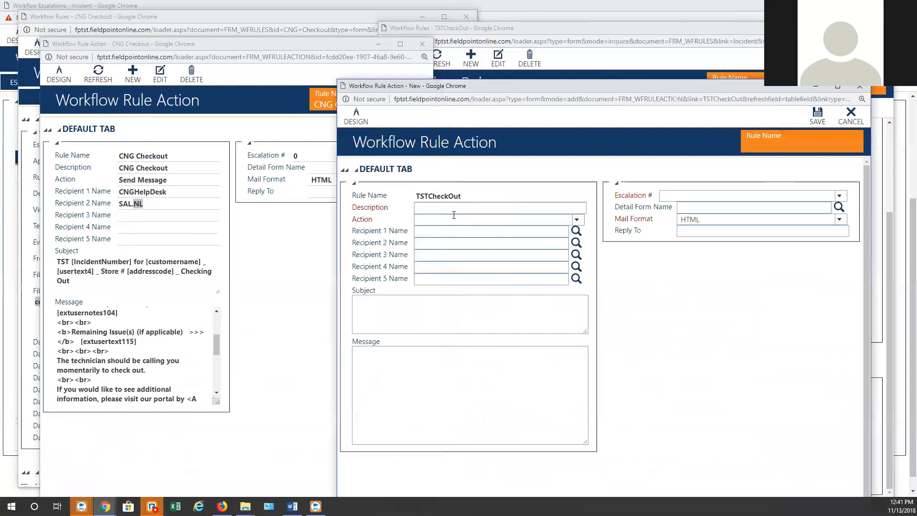
Give the action the description TSTCheckOut and choose Send Message as the action
{"action": "double_click", "coordinate": [451, 196]}
{"action": "key", "text": "ctrl+c"}
{"action": "left_click", "coordinate": [446, 208]}
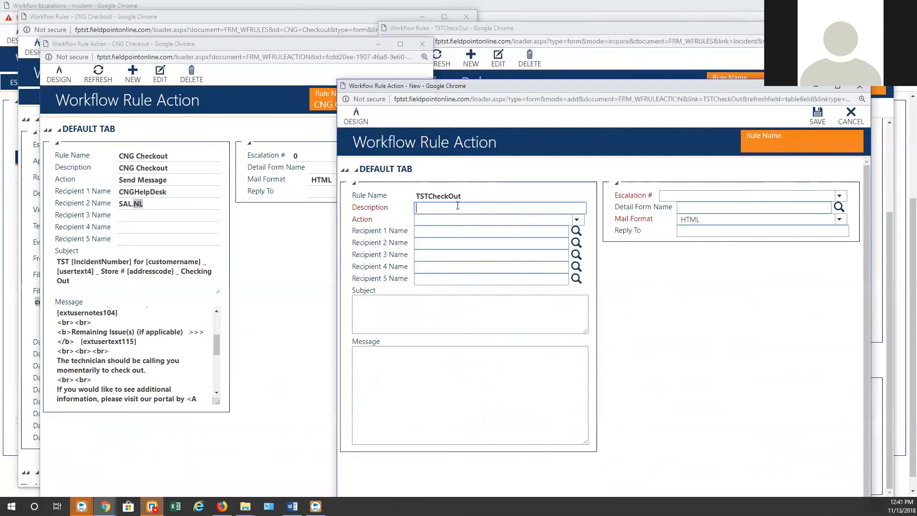
{"action": "key", "text": "ctrl+v"}
{"action": "left_click", "coordinate": [457, 220]}
{"action": "key", "text": "Down"}
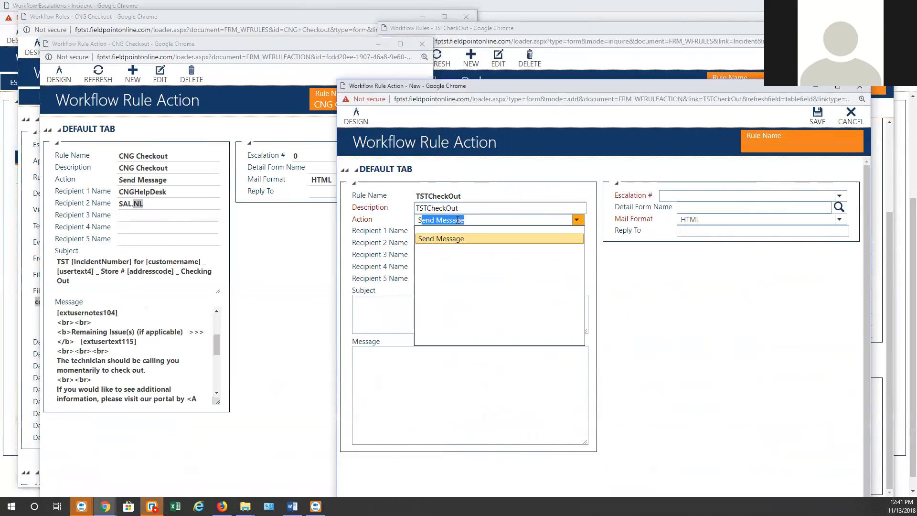
{"action": "key", "text": "Tab"}
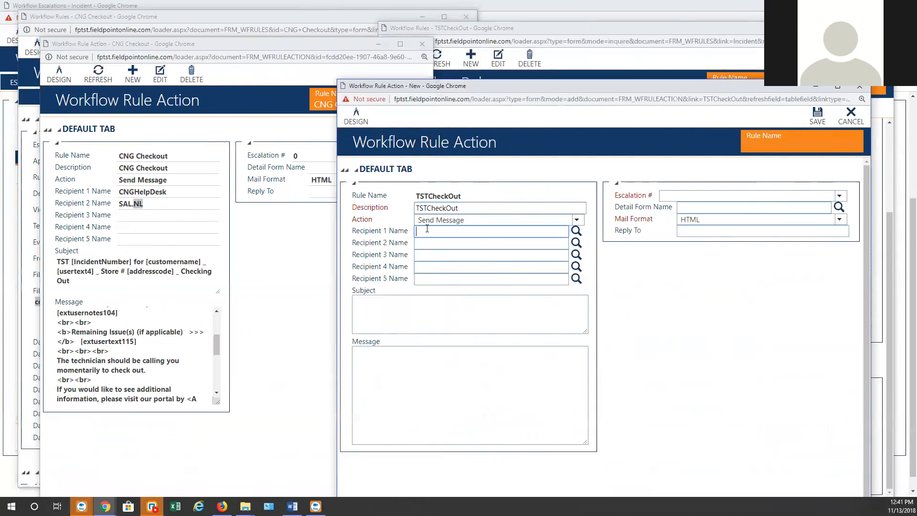
Select the CNGHelpDesk recipient in the CNG Checkout action, then return to the new form
{"action": "left_click", "coordinate": [137, 190]}
{"action": "double_click", "coordinate": [137, 191]}
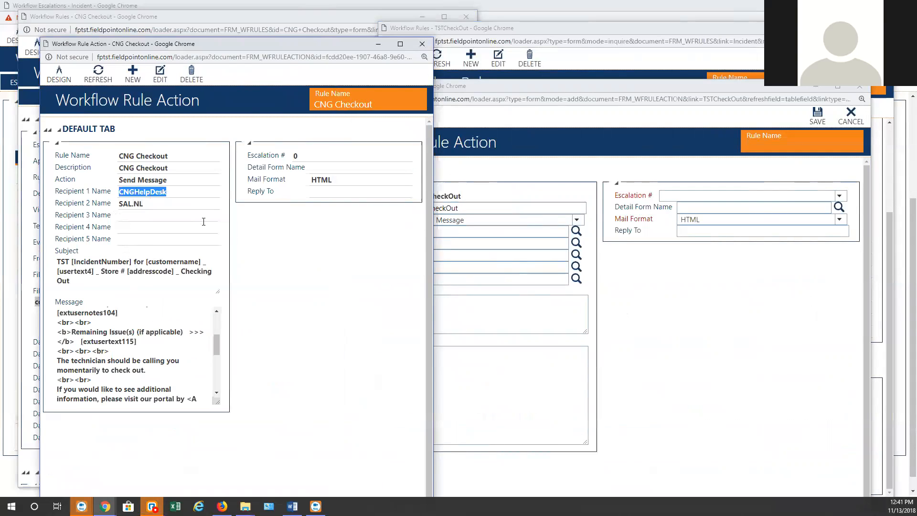
{"action": "left_click", "coordinate": [459, 234]}
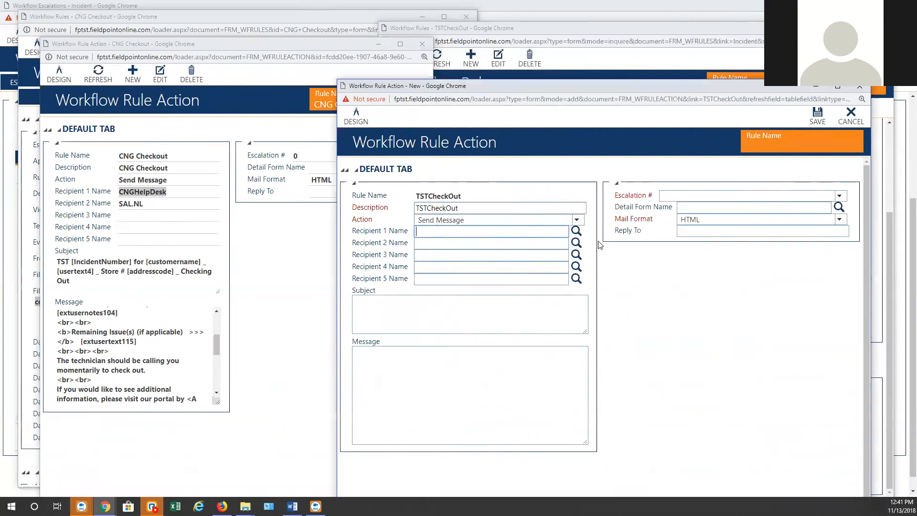
Set Recipient 1 to IncidentTechContact by filtering the recipient lookup on 'inc'
{"action": "left_click", "coordinate": [577, 232]}
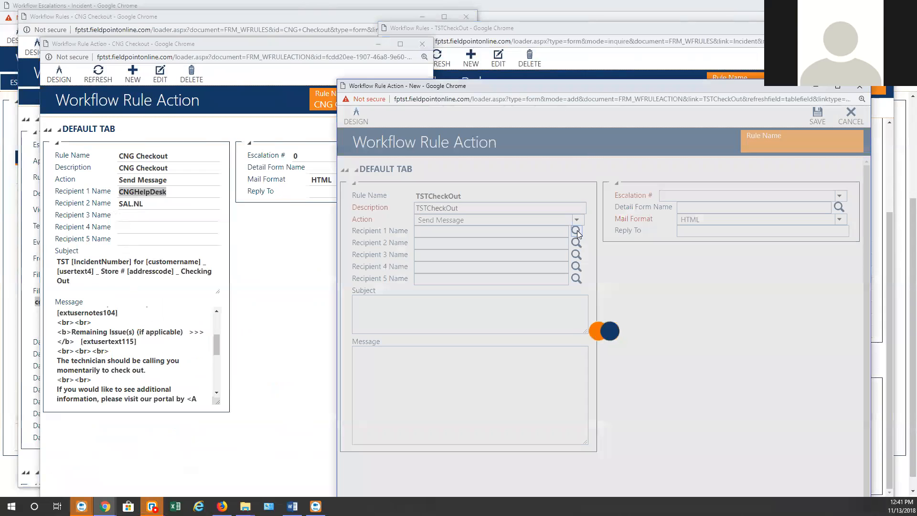
{"action": "left_click", "coordinate": [427, 190]}
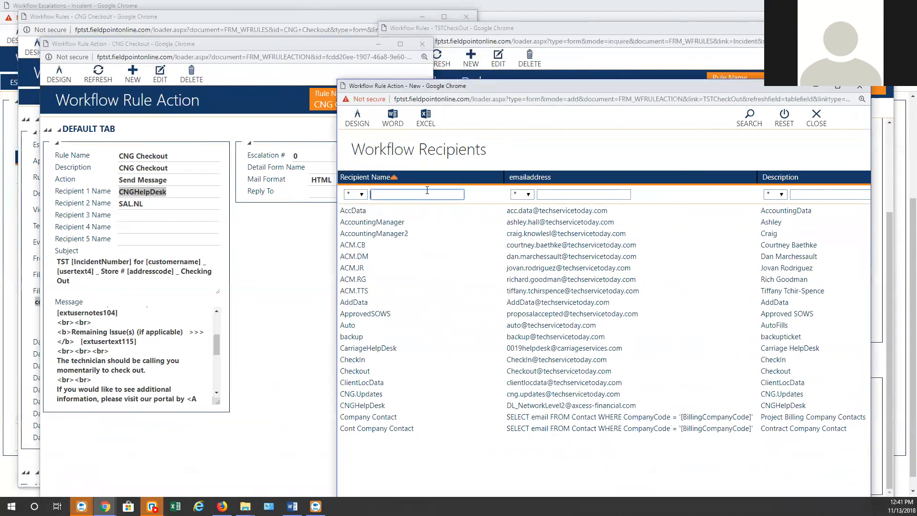
{"action": "type", "text": "inc"}
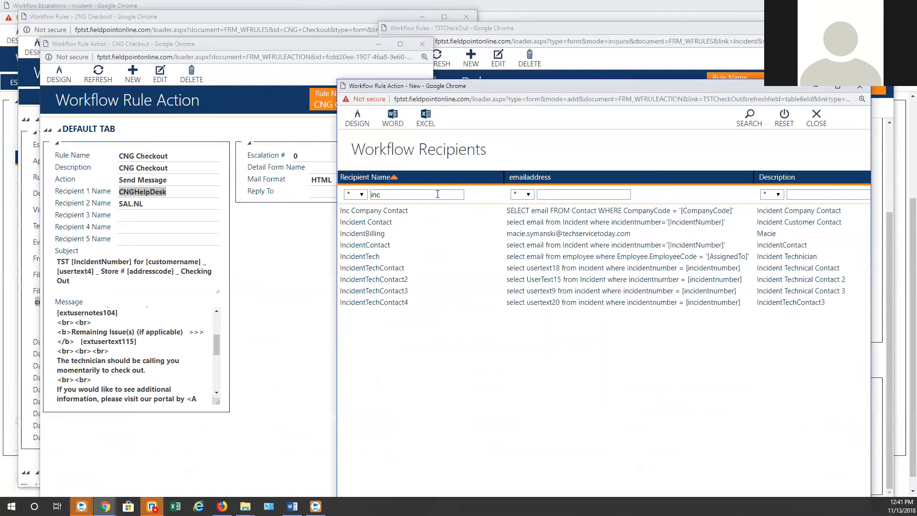
{"action": "left_click", "coordinate": [387, 269]}
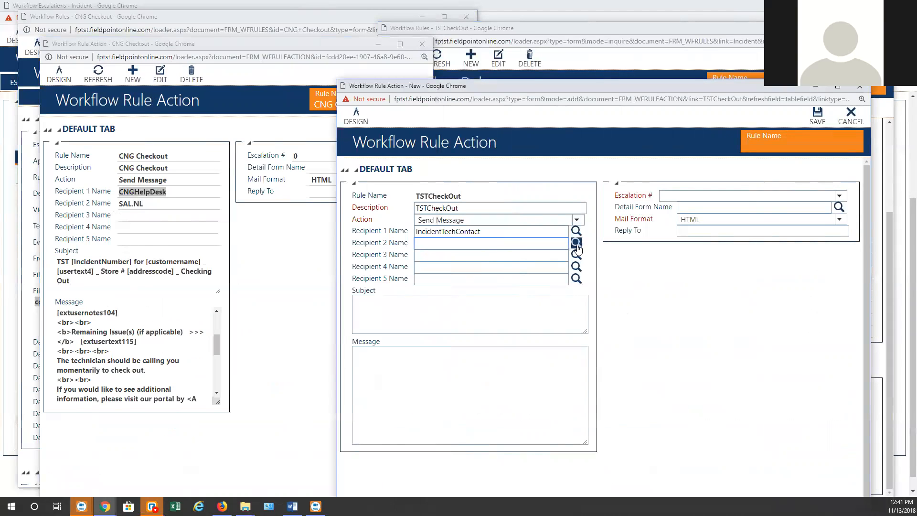
Set Recipient 2 to IncidentTechContact2 from the filtered recipient list
{"action": "left_click_drag", "start_coordinate": [506, 234], "coordinate": [272, 191]}
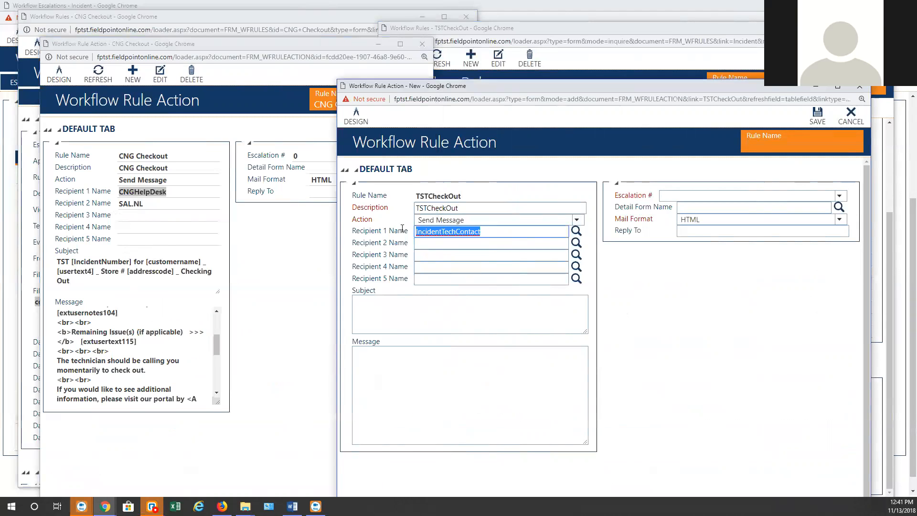
{"action": "left_click", "coordinate": [576, 234]}
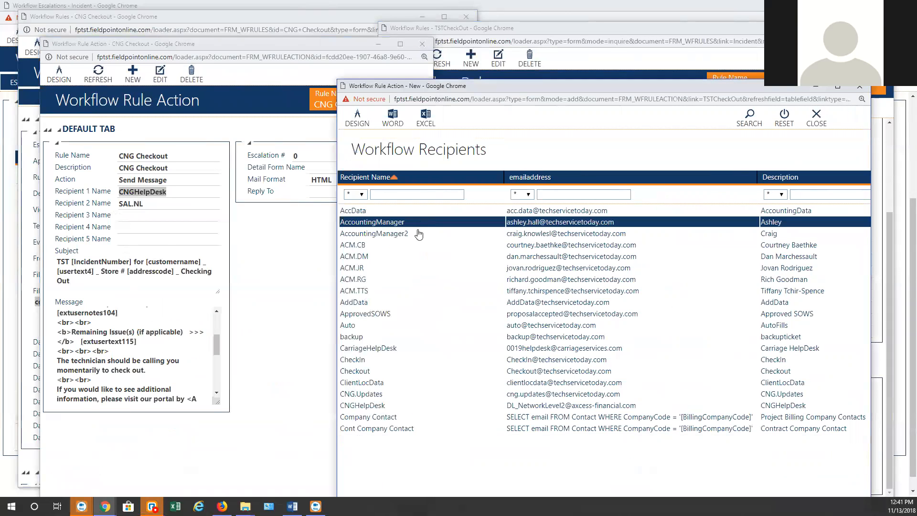
{"action": "left_click", "coordinate": [424, 195]}
{"action": "key", "text": "ctrl+v"}
{"action": "key", "text": "Return"}
{"action": "left_click", "coordinate": [402, 224]}
Enter IncidentTechContact3 as Recipient 3 by pasting IncidentTechContact and appending 3
{"action": "left_click", "coordinate": [509, 256]}
{"action": "key", "text": "ctrl+v"}
{"action": "type", "text": "3"}
{"action": "left_click", "coordinate": [471, 308]}
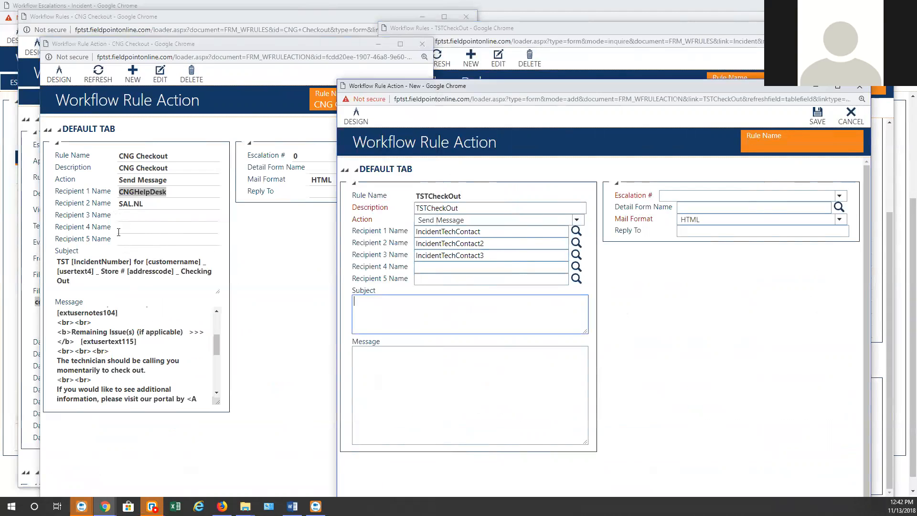
{"action": "left_click", "coordinate": [118, 232]}
Copy the CNG Checkout subject into the TSTCheckOut action's Subject
{"action": "left_click_drag", "start_coordinate": [56, 261], "coordinate": [70, 282]}
{"action": "key", "text": "ctrl+c"}
{"action": "left_click", "coordinate": [495, 319]}
{"action": "key", "text": "ctrl+v"}
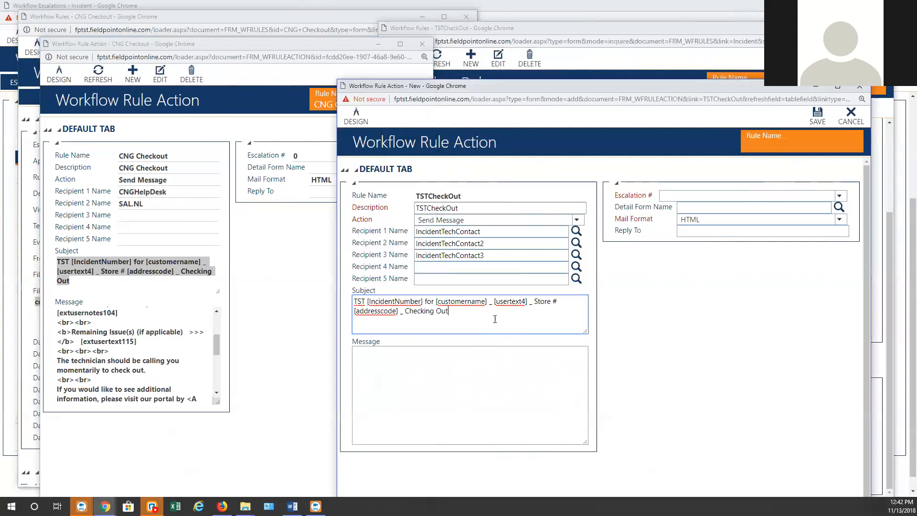
Copy the full CNG Checkout message text into the TSTCheckOut action's Message
{"action": "triple_click", "coordinate": [74, 323]}
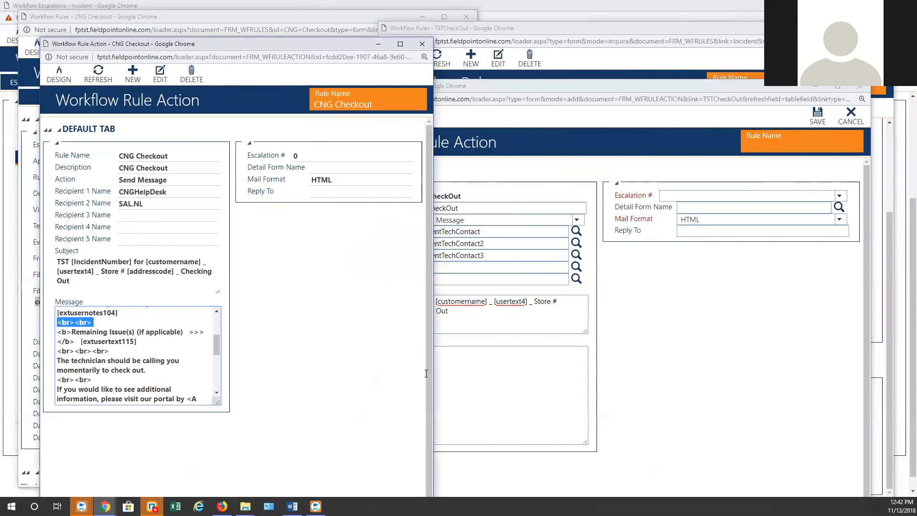
{"action": "left_click_drag", "start_coordinate": [218, 402], "coordinate": [313, 514]}
{"action": "scroll", "coordinate": [185, 391], "scroll_direction": "up", "scroll_amount": 2}
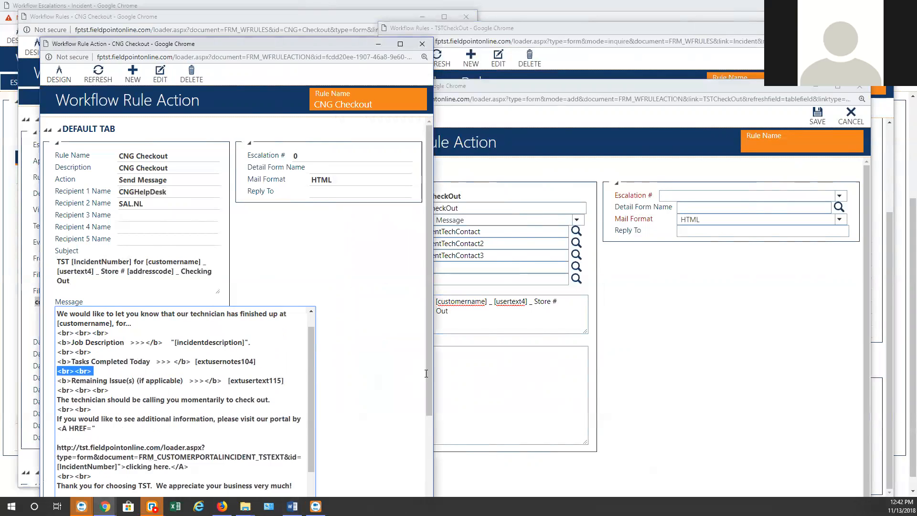
{"action": "left_click_drag", "start_coordinate": [57, 313], "coordinate": [127, 393]}
{"action": "key", "text": "ctrl+c"}
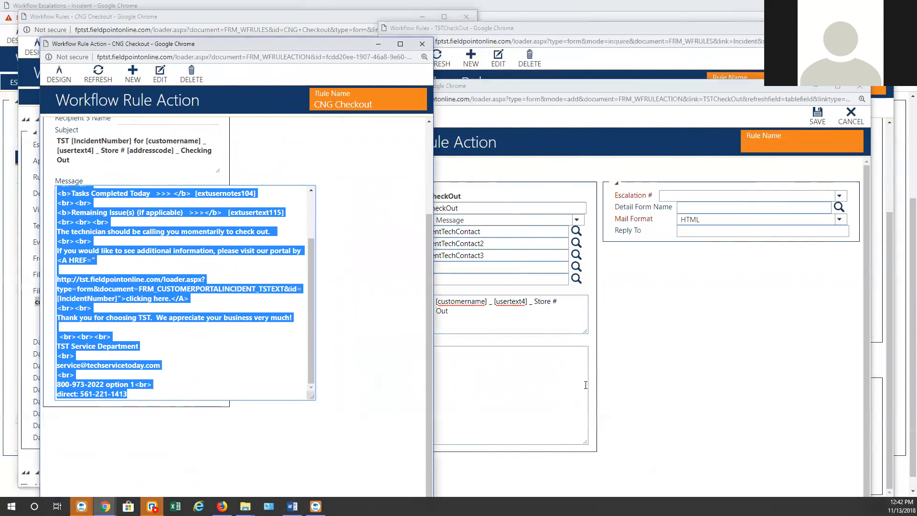
{"action": "left_click", "coordinate": [467, 430]}
{"action": "key", "text": "ctrl+v"}
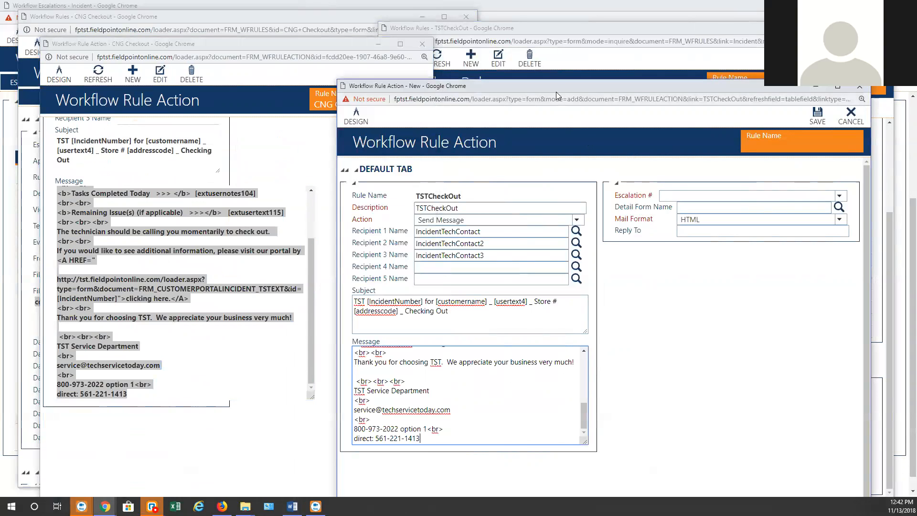
Set the Escalation # to 0 and maximize the TSTCheckOut rule action window
{"action": "left_click_drag", "start_coordinate": [567, 90], "coordinate": [673, 109]}
{"action": "scroll", "coordinate": [343, 187], "scroll_direction": "up", "scroll_amount": 3}
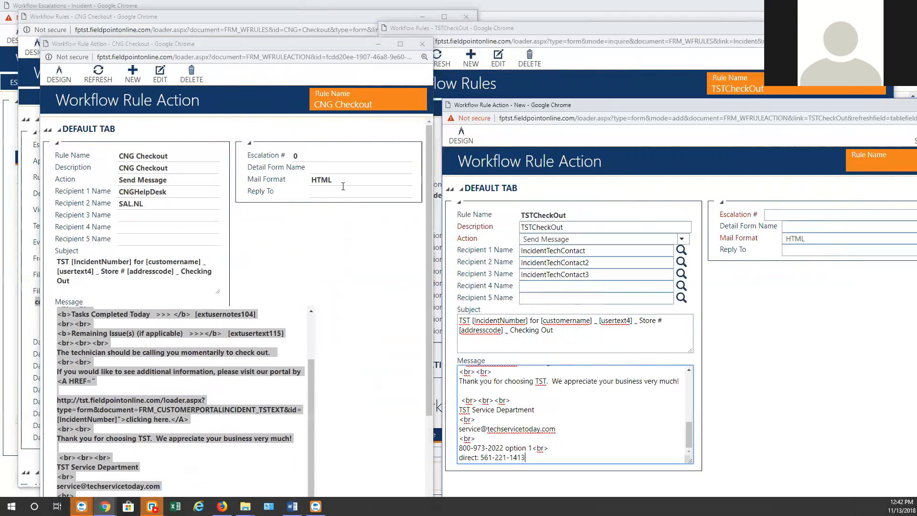
{"action": "left_click", "coordinate": [782, 216]}
{"action": "left_click", "coordinate": [790, 235]}
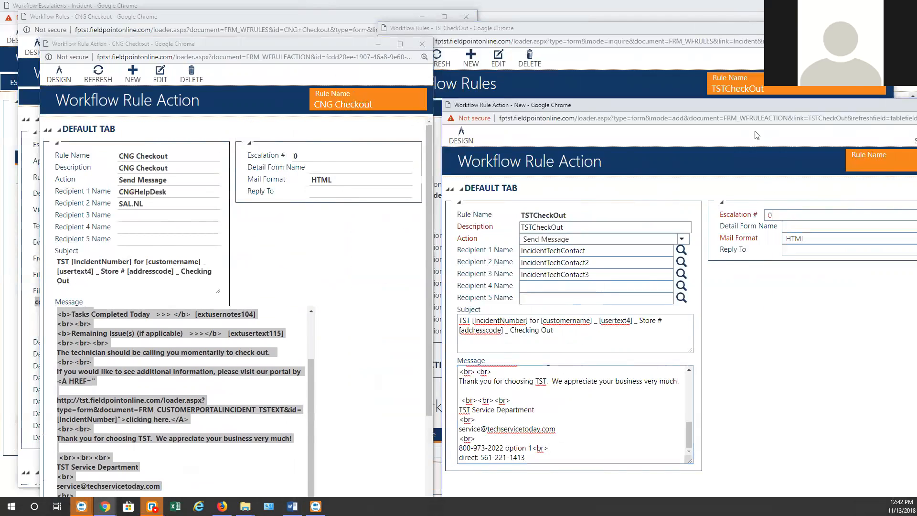
{"action": "double_click", "coordinate": [741, 111]}
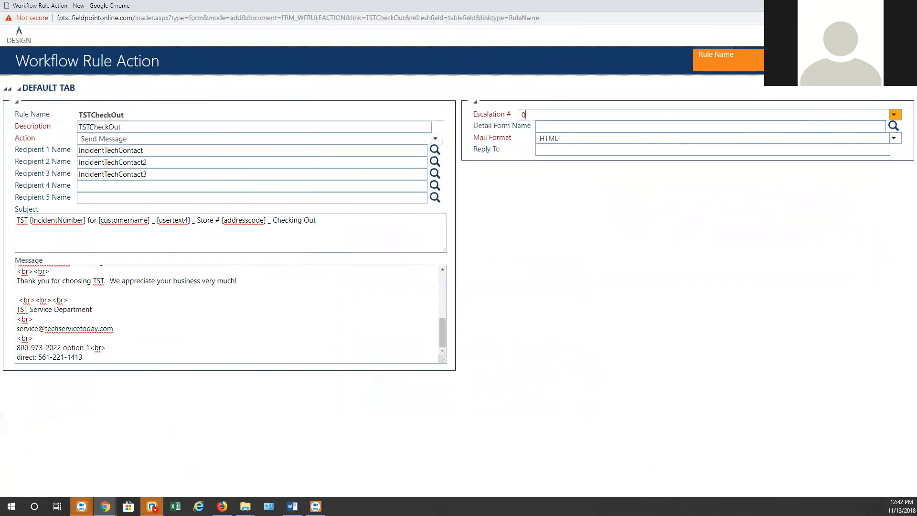
{"action": "key", "text": "alt+Tab"}
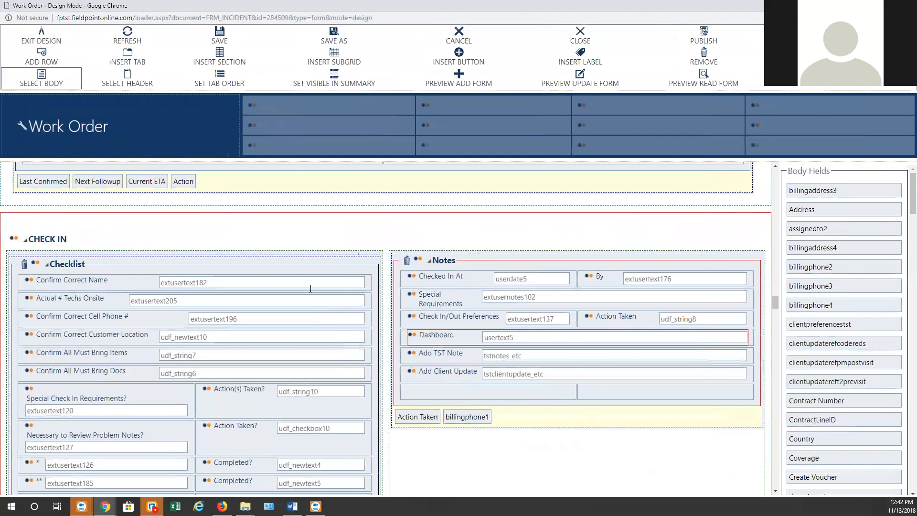
Exit design mode on work order 284509 and highlight the Site Name Pilot (Patterson,CA)
{"action": "scroll", "coordinate": [309, 289], "scroll_direction": "up", "scroll_amount": 4}
{"action": "left_click", "coordinate": [33, 43]}
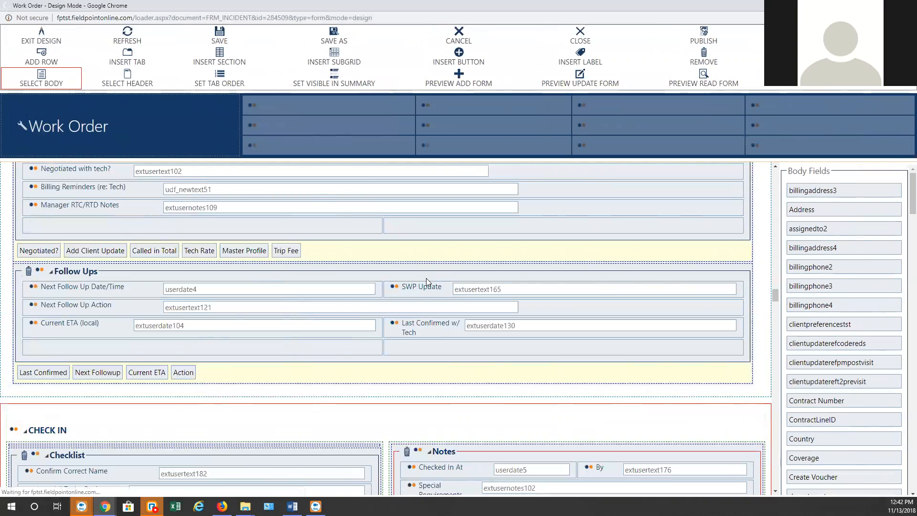
{"action": "scroll", "coordinate": [359, 271], "scroll_direction": "down", "scroll_amount": 15}
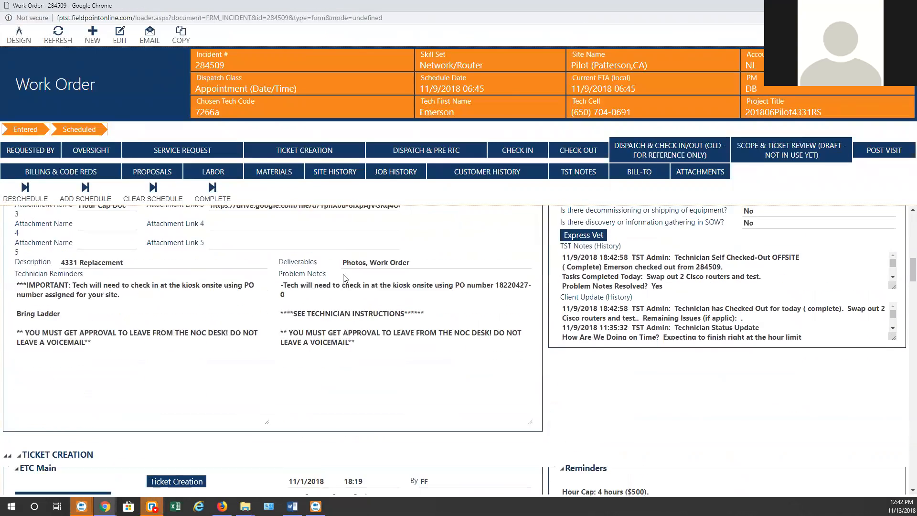
{"action": "scroll", "coordinate": [345, 278], "scroll_direction": "up", "scroll_amount": 10}
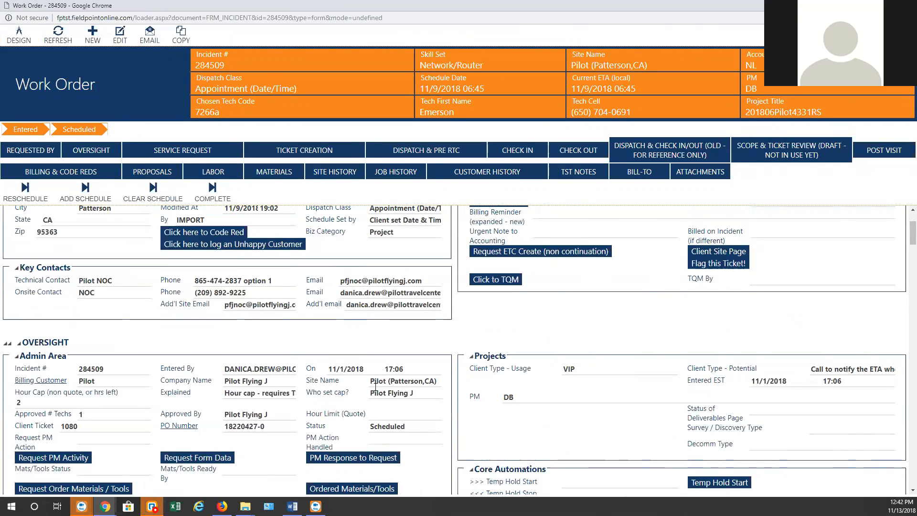
{"action": "left_click_drag", "start_coordinate": [372, 380], "coordinate": [438, 381]}
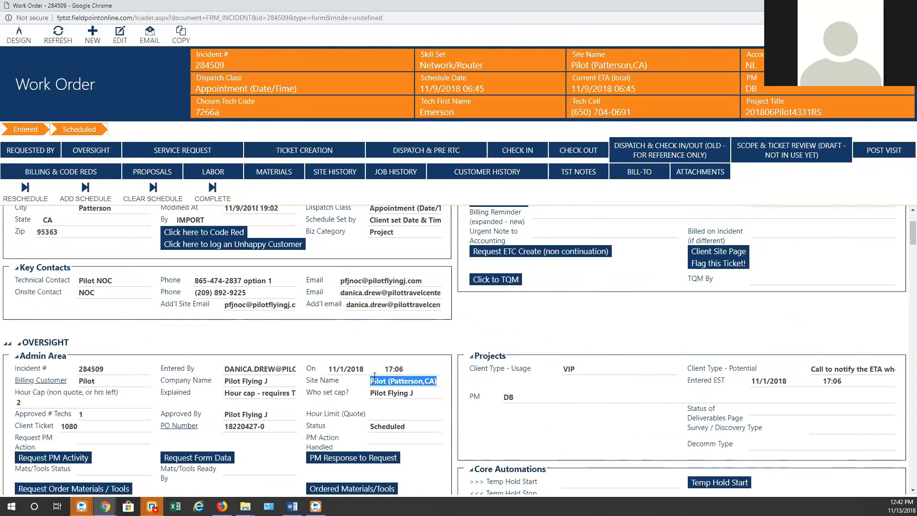
Highlight work order 284509's incident number, Patterson site name and client ticket 1080
{"action": "left_click_drag", "start_coordinate": [419, 3], "coordinate": [456, 24]}
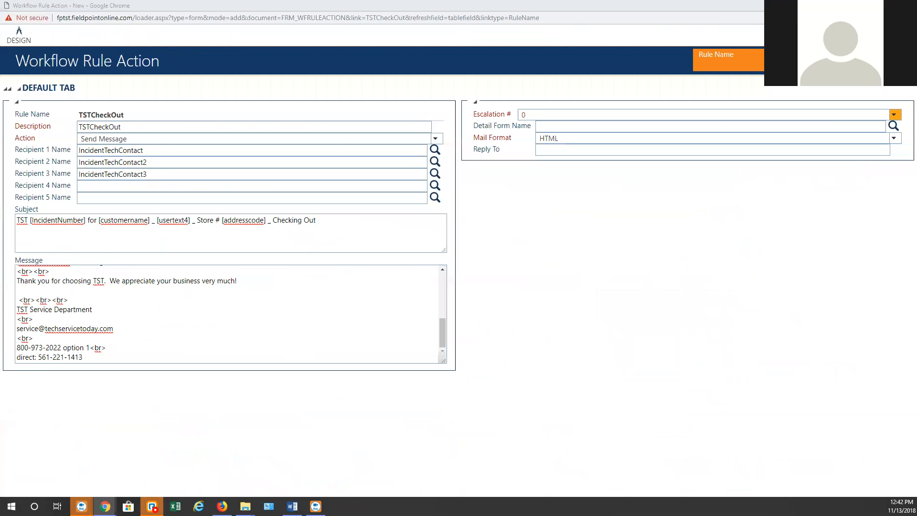
{"action": "left_click", "coordinate": [207, 234]}
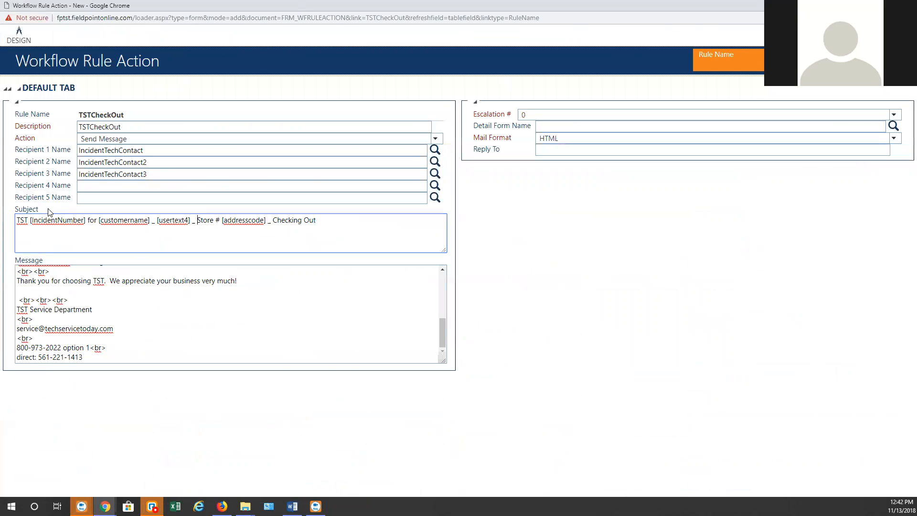
{"action": "left_click_drag", "start_coordinate": [916, 15], "coordinate": [201, 1]}
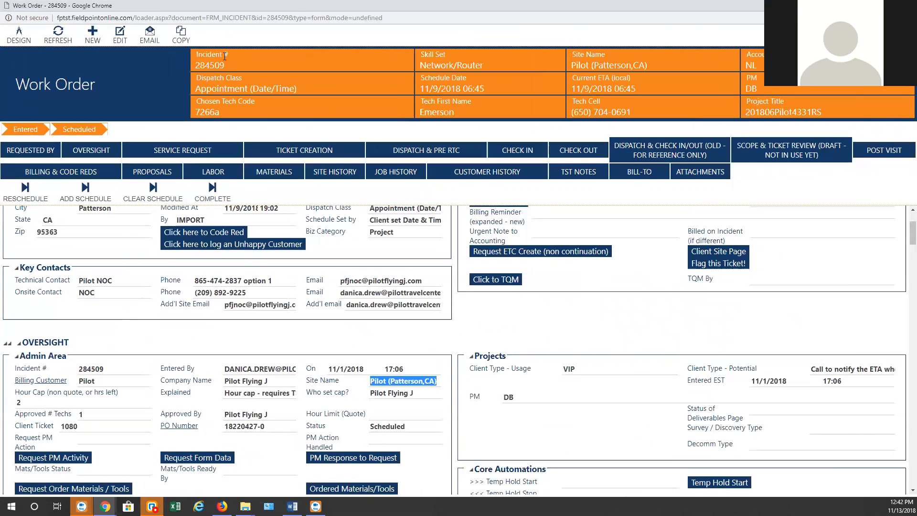
{"action": "double_click", "coordinate": [210, 62]}
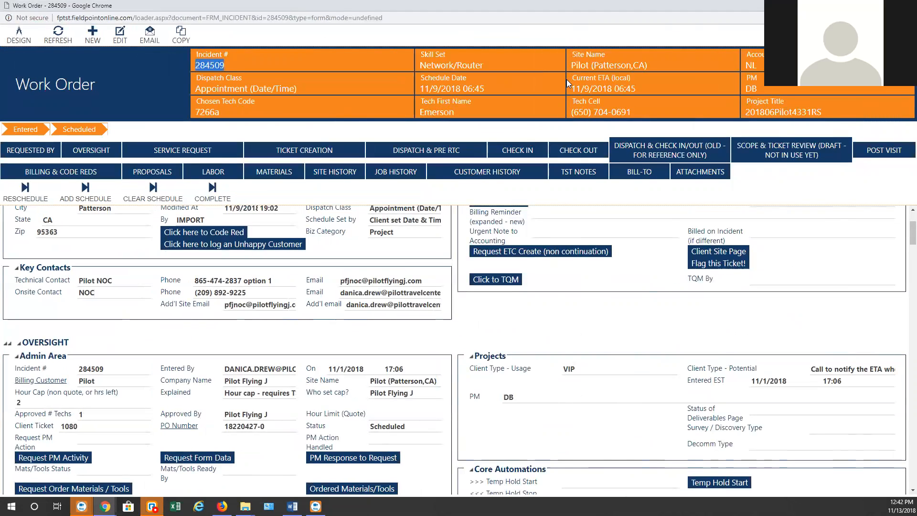
{"action": "double_click", "coordinate": [602, 64]}
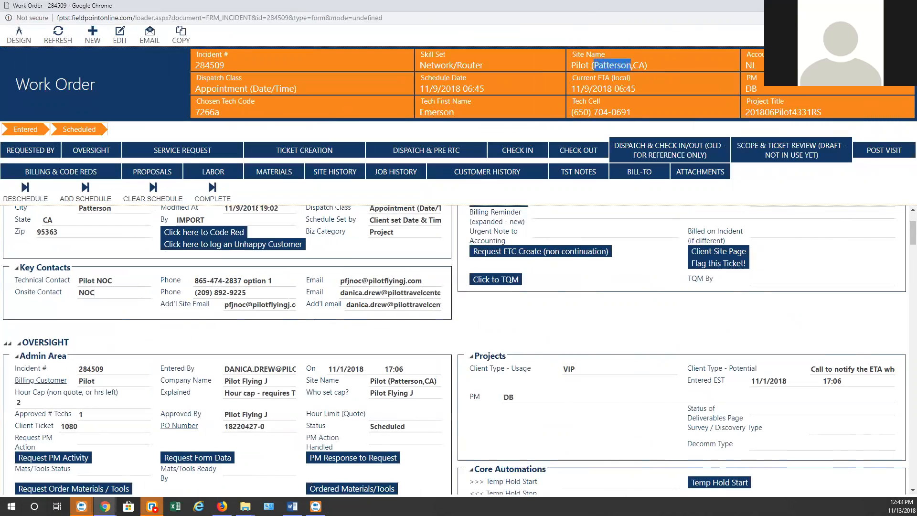
{"action": "double_click", "coordinate": [69, 426]}
Highlight the Site Code 1080, then move the work order aside to reveal the rule action
{"action": "mouse_move", "coordinate": [316, 506]}
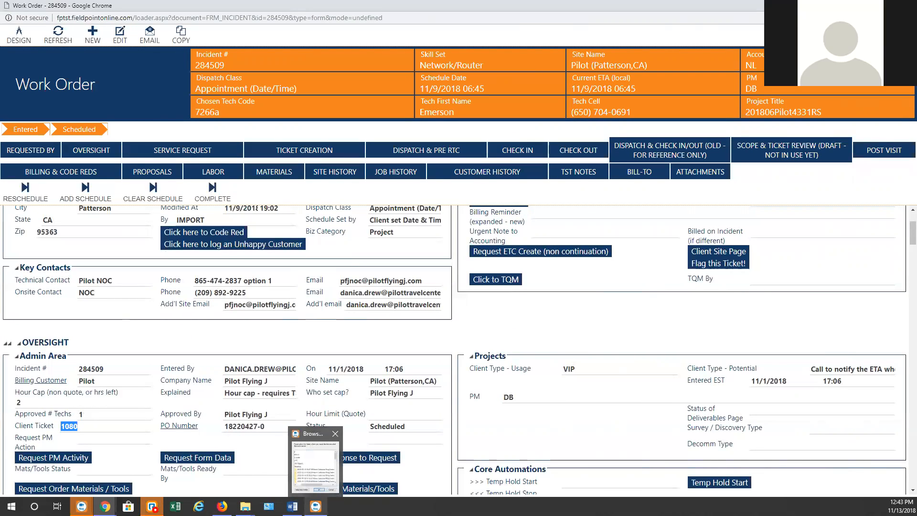
{"action": "scroll", "coordinate": [205, 268], "scroll_direction": "up", "scroll_amount": 2}
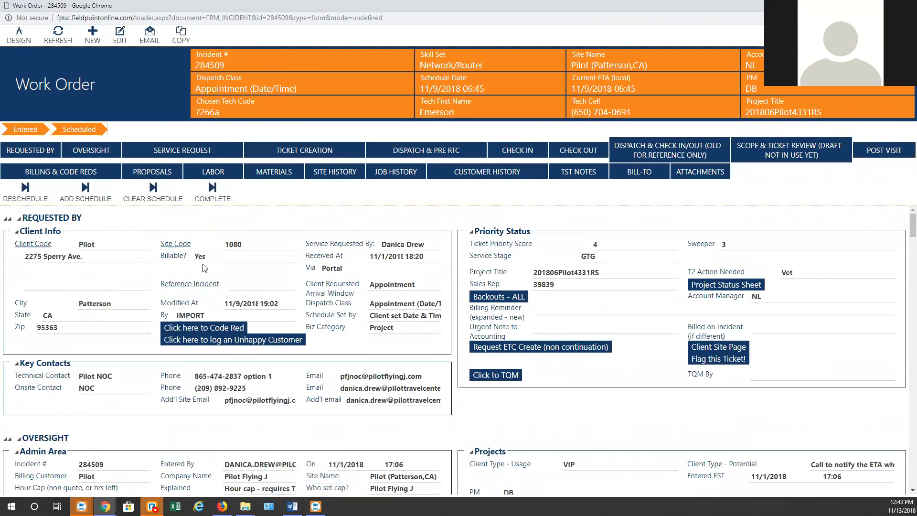
{"action": "double_click", "coordinate": [232, 244]}
{"action": "left_click", "coordinate": [246, 248]}
{"action": "double_click", "coordinate": [229, 244]}
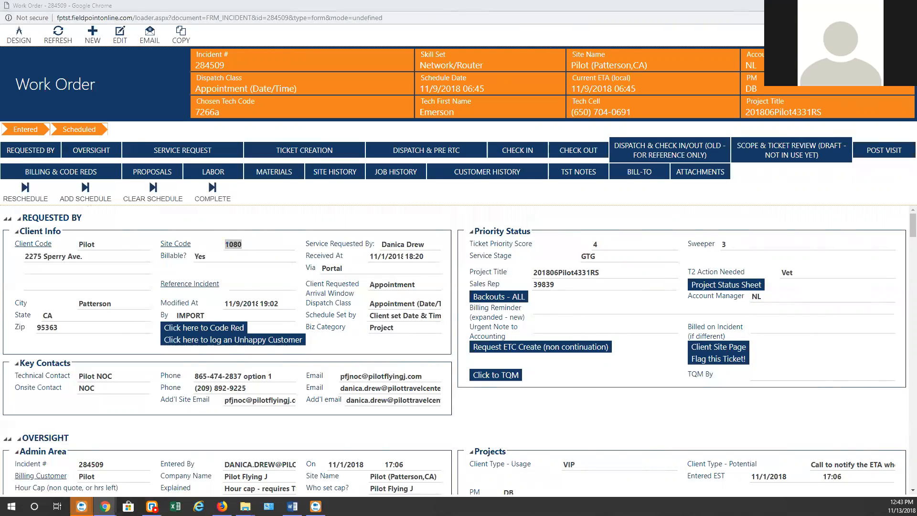
{"action": "left_click", "coordinate": [223, 240]}
{"action": "left_click_drag", "start_coordinate": [224, 241], "coordinate": [260, 245]}
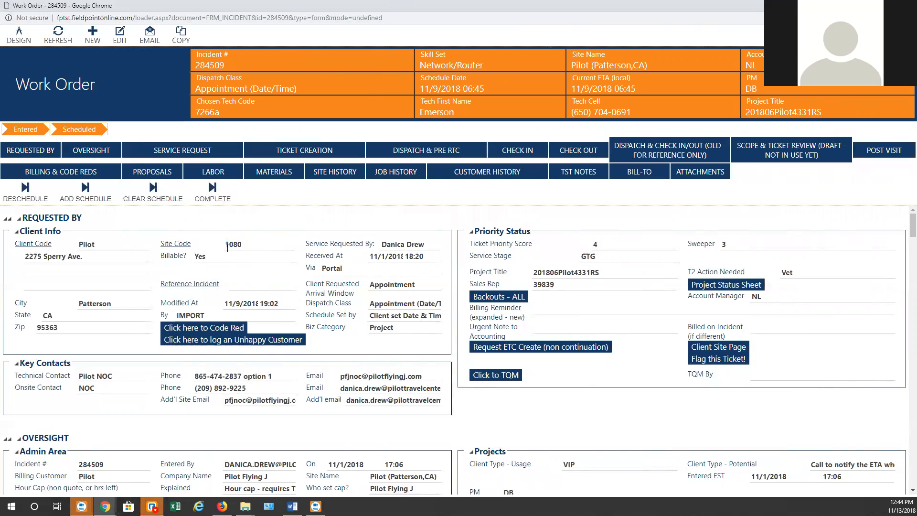
{"action": "scroll", "coordinate": [315, 282], "scroll_direction": "down", "scroll_amount": 3}
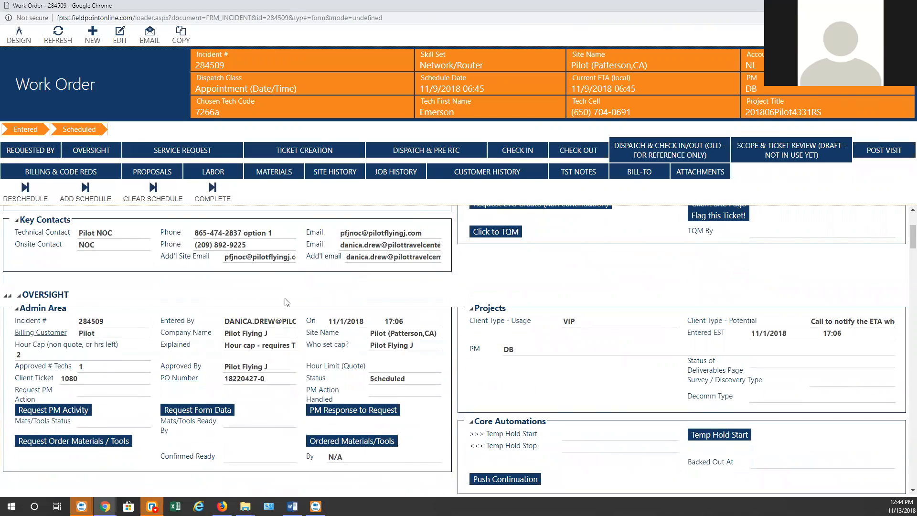
{"action": "left_click_drag", "start_coordinate": [215, 4], "coordinate": [714, 224]}
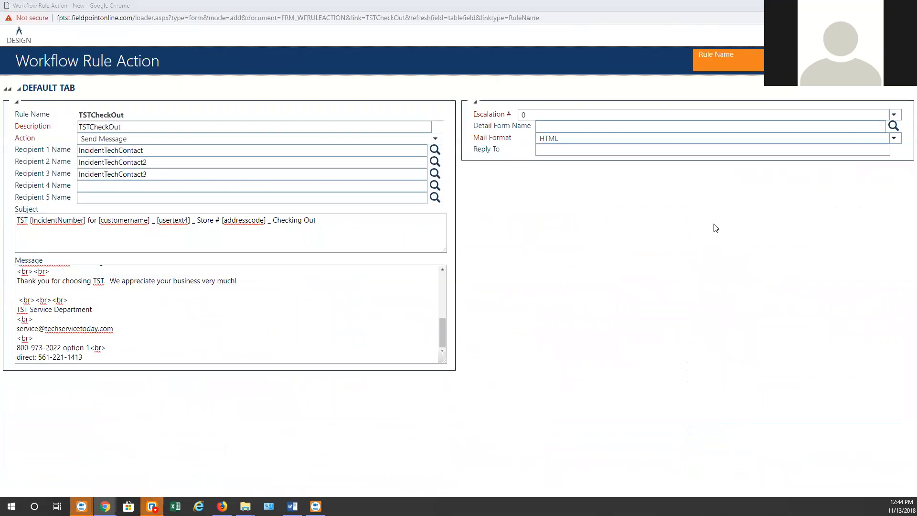
Delete '[usertext4] _ ' from the TSTCheckOut subject line
{"action": "left_click", "coordinate": [153, 220]}
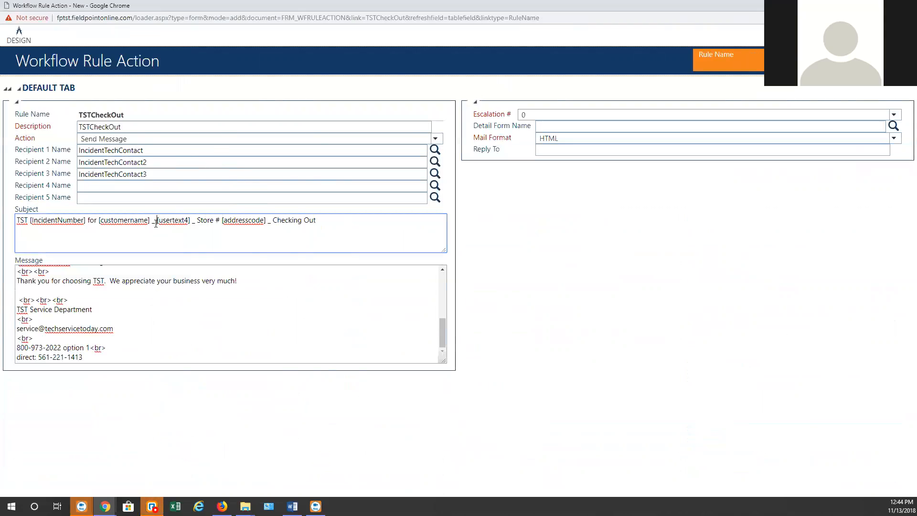
{"action": "left_click_drag", "start_coordinate": [156, 221], "coordinate": [191, 219]}
{"action": "key", "text": "alt+Tab"}
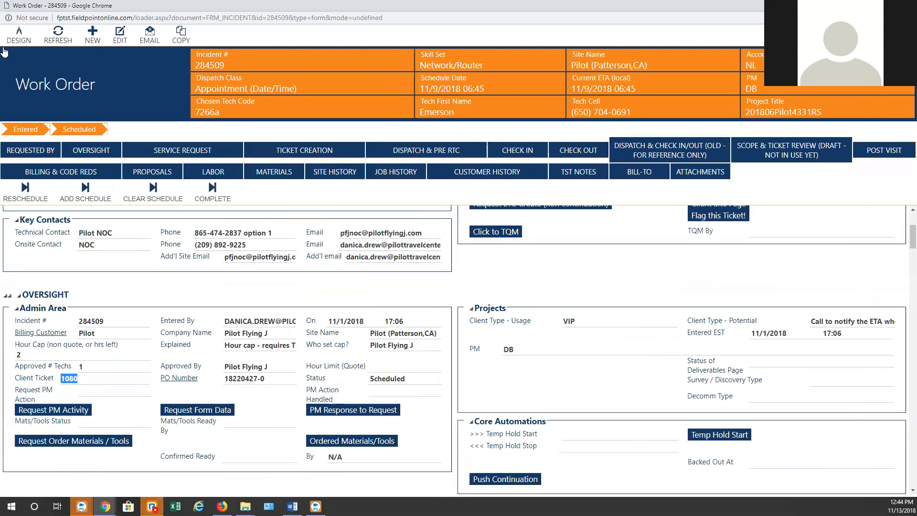
{"action": "left_click", "coordinate": [17, 37]}
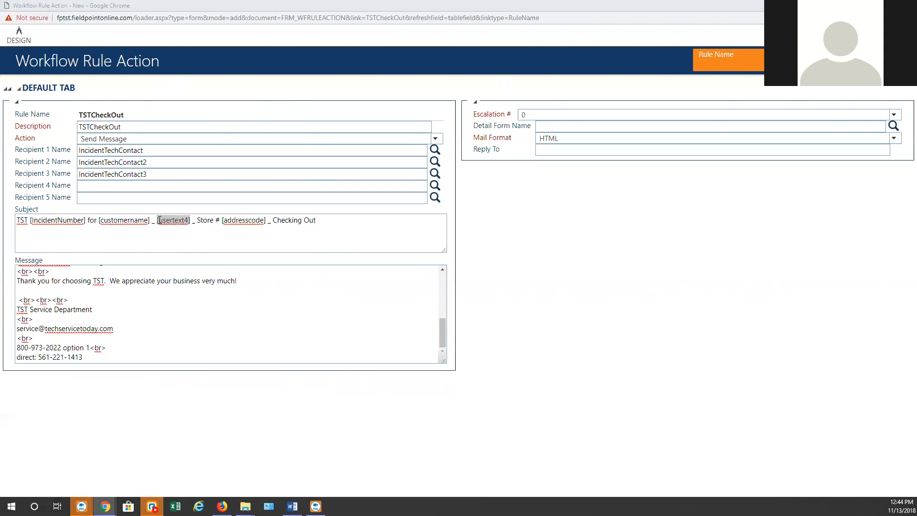
{"action": "left_click", "coordinate": [183, 219]}
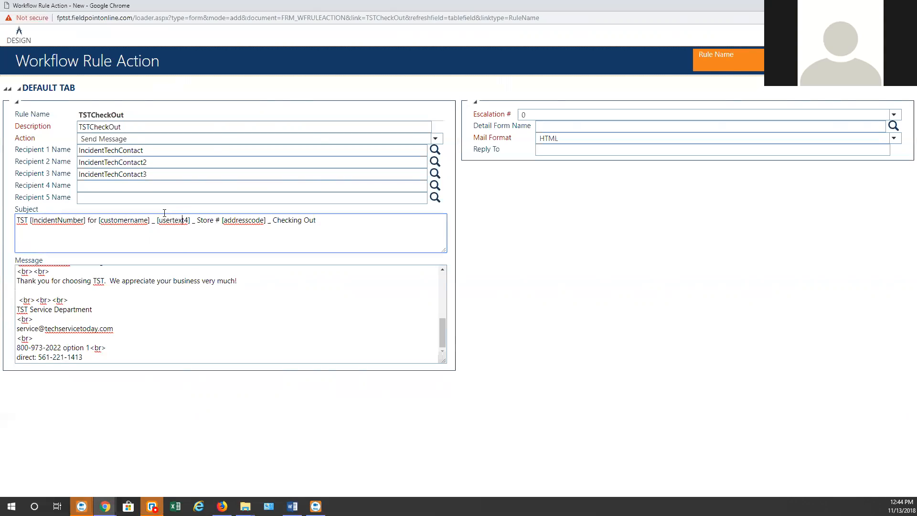
{"action": "left_click_drag", "start_coordinate": [157, 219], "coordinate": [200, 219]}
{"action": "key", "text": "Delete"}
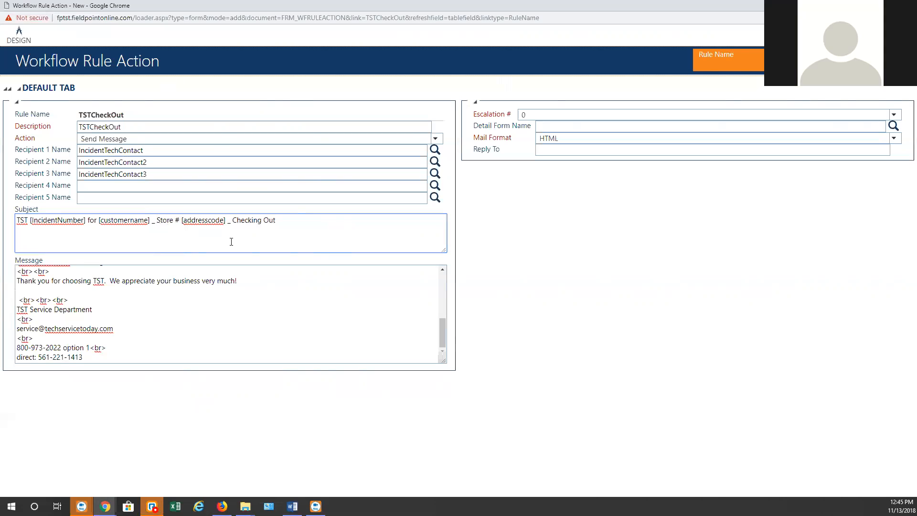
Replace 'Store' with 'Branch' in the subject and enlarge the Message box
{"action": "double_click", "coordinate": [169, 221]}
{"action": "type", "text": "Branch"}
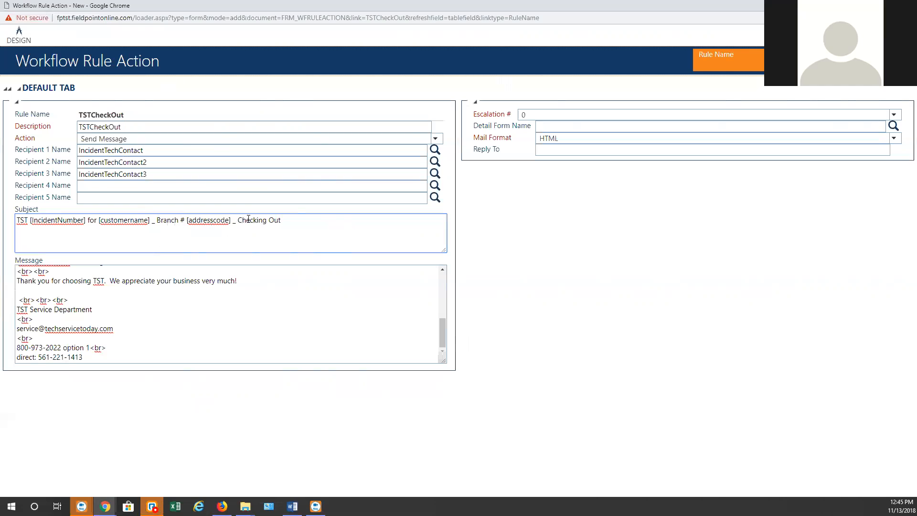
{"action": "left_click", "coordinate": [341, 247]}
{"action": "left_click_drag", "start_coordinate": [444, 361], "coordinate": [511, 458]}
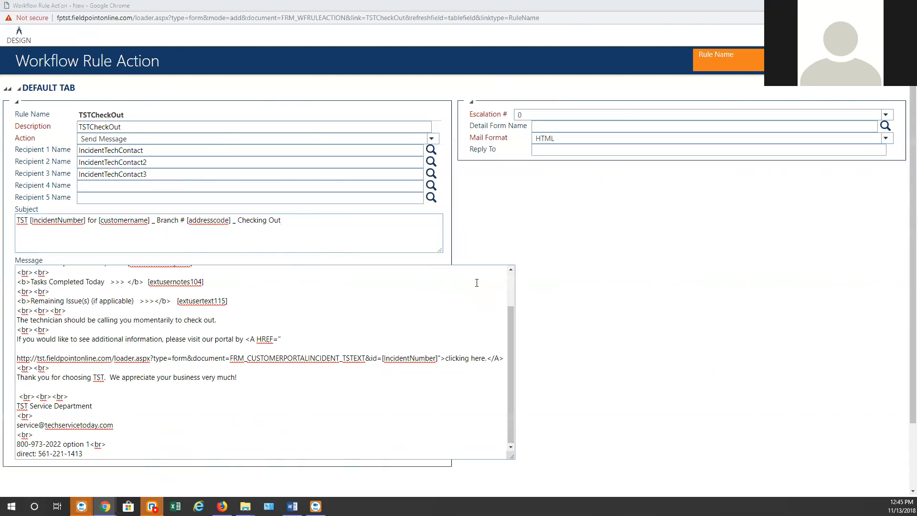
{"action": "key", "text": "alt+Tab"}
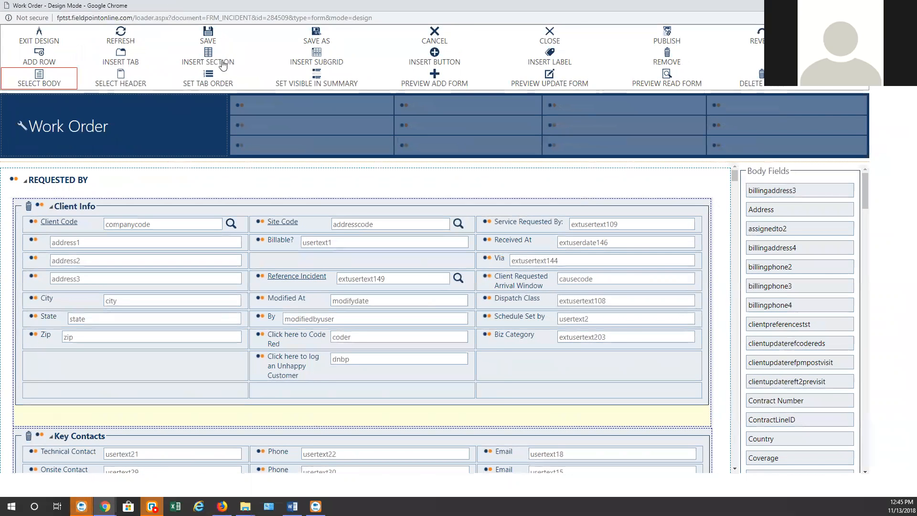
{"action": "scroll", "coordinate": [305, 256], "scroll_direction": "down", "scroll_amount": 1}
{"action": "scroll", "coordinate": [305, 256], "scroll_direction": "down", "scroll_amount": 6}
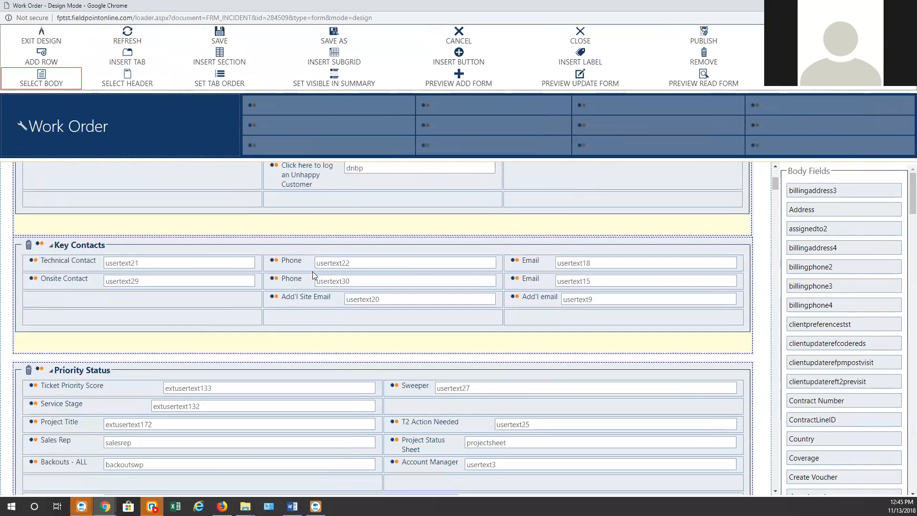
{"action": "scroll", "coordinate": [295, 283], "scroll_direction": "down", "scroll_amount": 7}
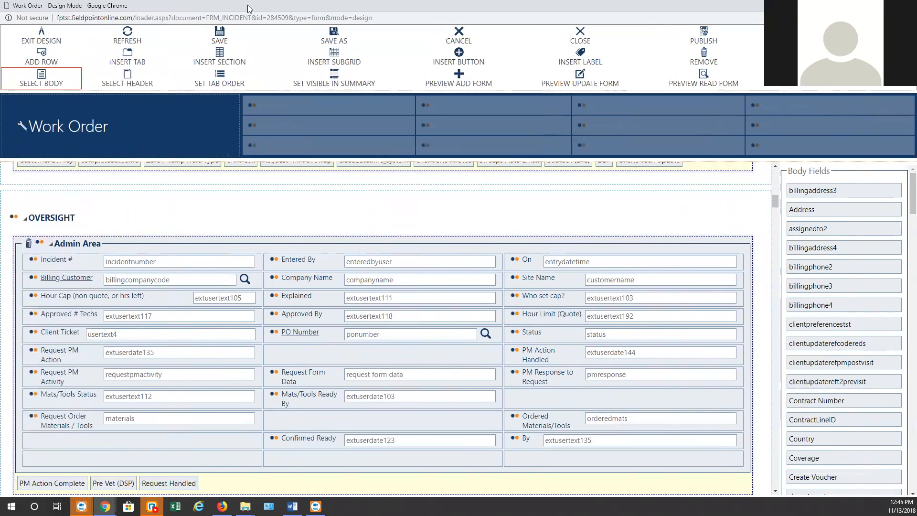
{"action": "left_click_drag", "start_coordinate": [248, 6], "coordinate": [251, 12]}
{"action": "scroll", "coordinate": [261, 290], "scroll_direction": "up", "scroll_amount": 2}
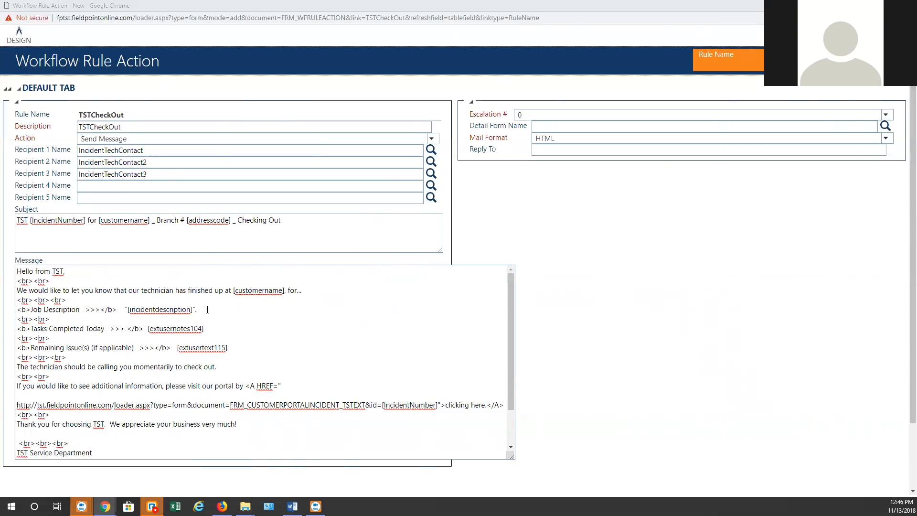
Replace 'Branch' with 'Site' before [addresscode] in the subject, then save the rule action
{"action": "scroll", "coordinate": [207, 309], "scroll_direction": "down", "scroll_amount": 1}
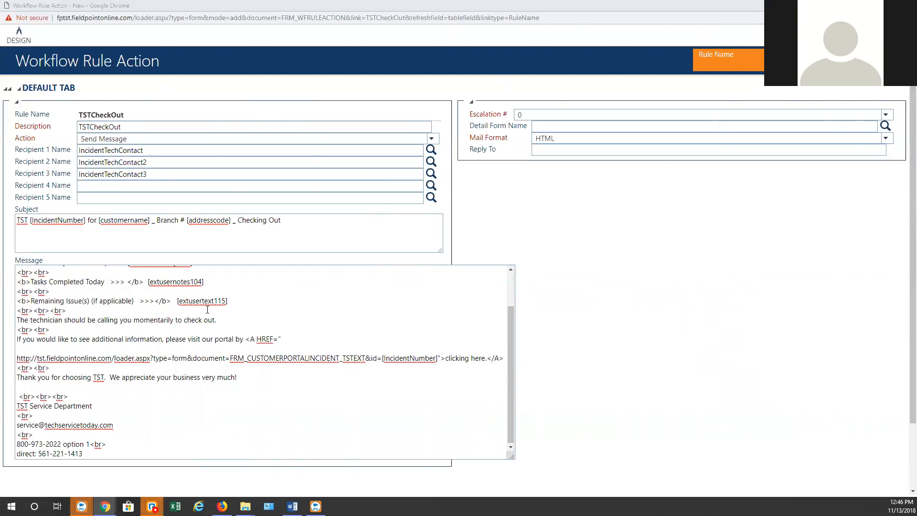
{"action": "scroll", "coordinate": [207, 310], "scroll_direction": "up", "scroll_amount": 1}
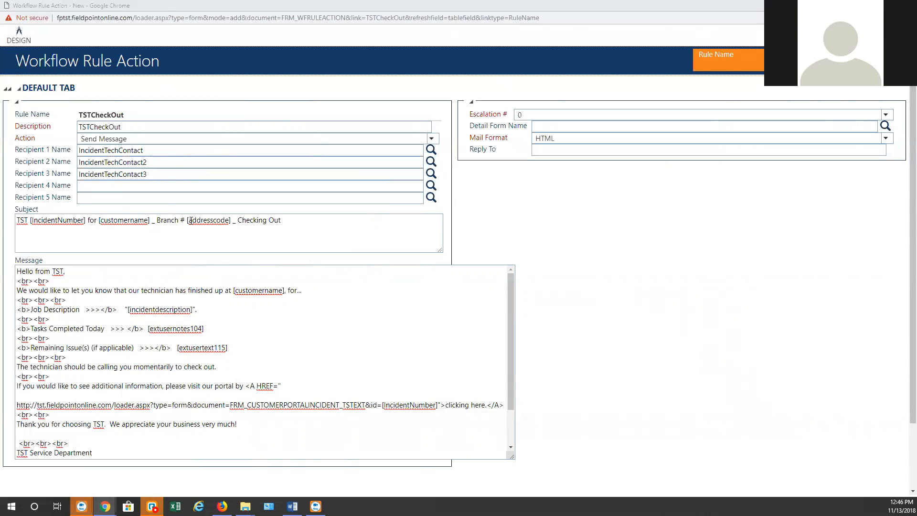
{"action": "double_click", "coordinate": [163, 220]}
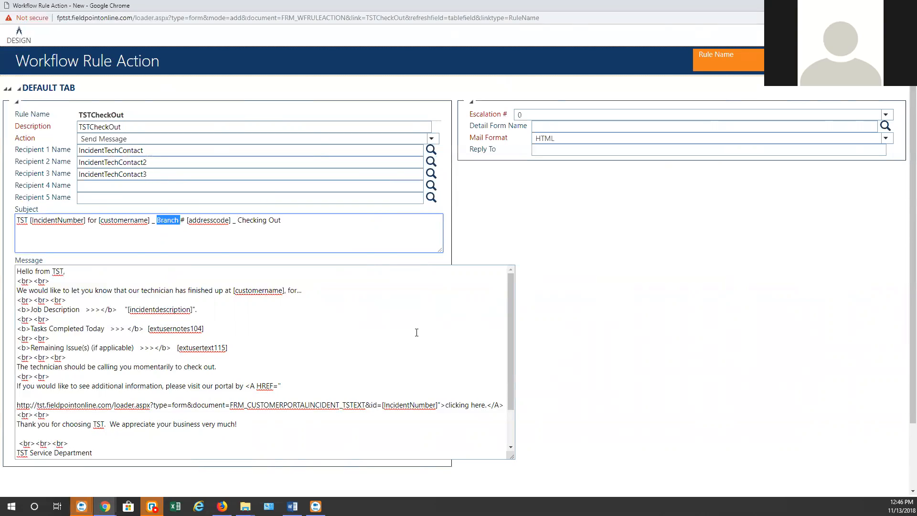
{"action": "type", "text": "S"}
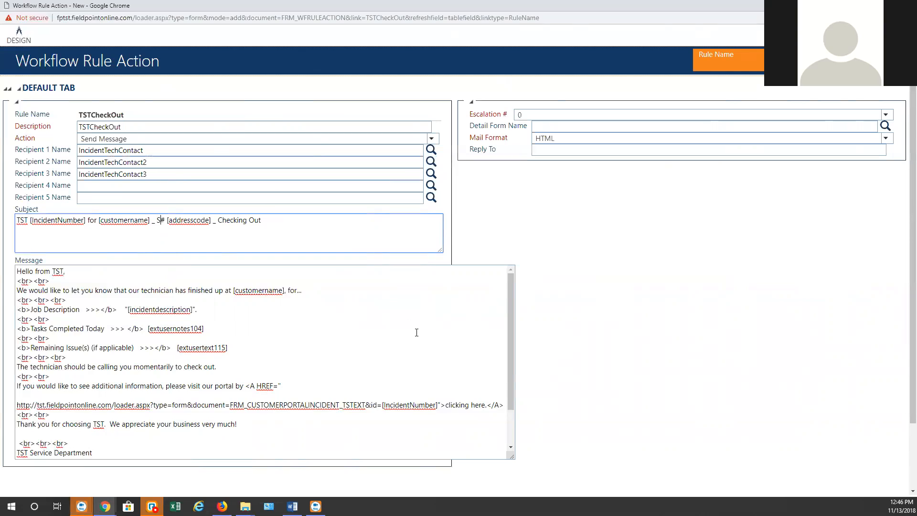
{"action": "type", "text": "ite"}
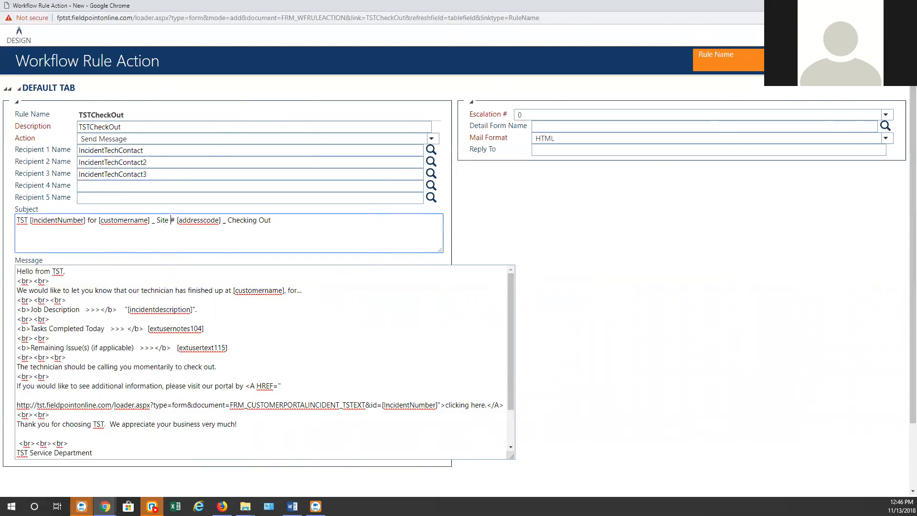
{"action": "left_click", "coordinate": [847, 36]}
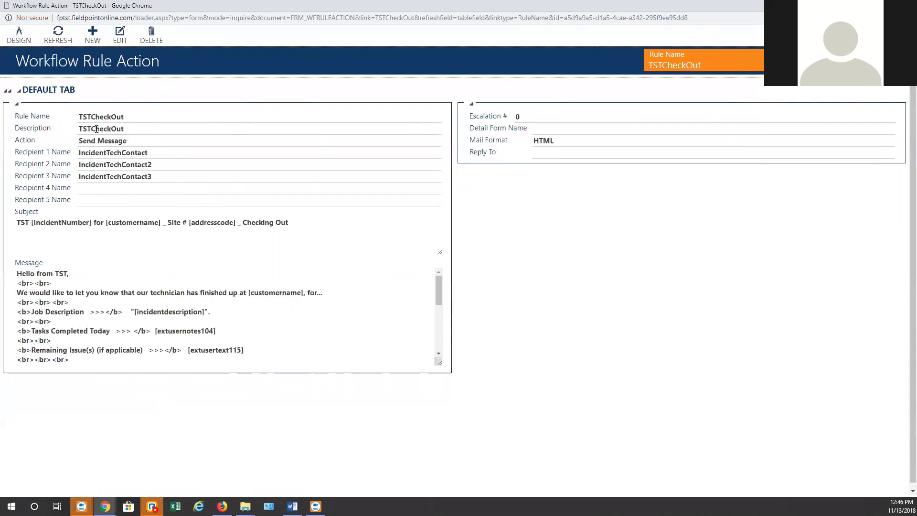
Return to edit mode and search Recipient 4's lookup by email 'kev', then close it
{"action": "left_click", "coordinate": [120, 34]}
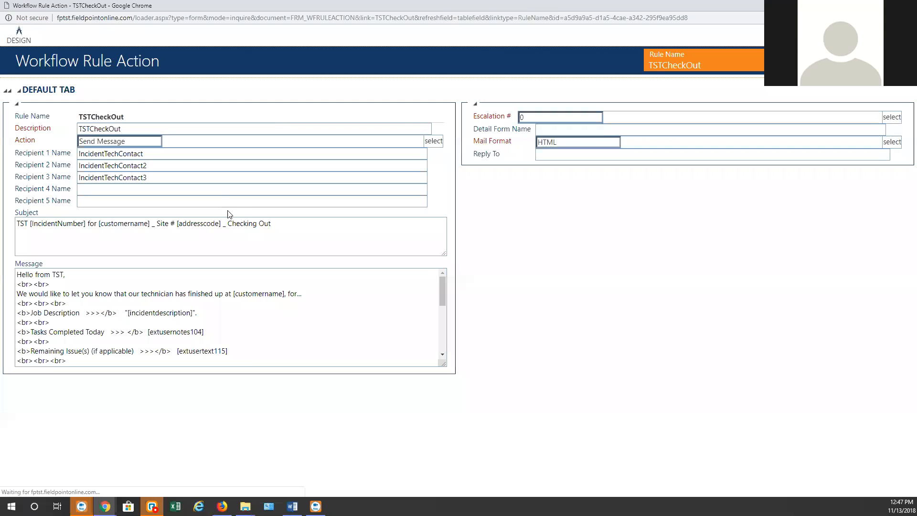
{"action": "left_click", "coordinate": [431, 188]}
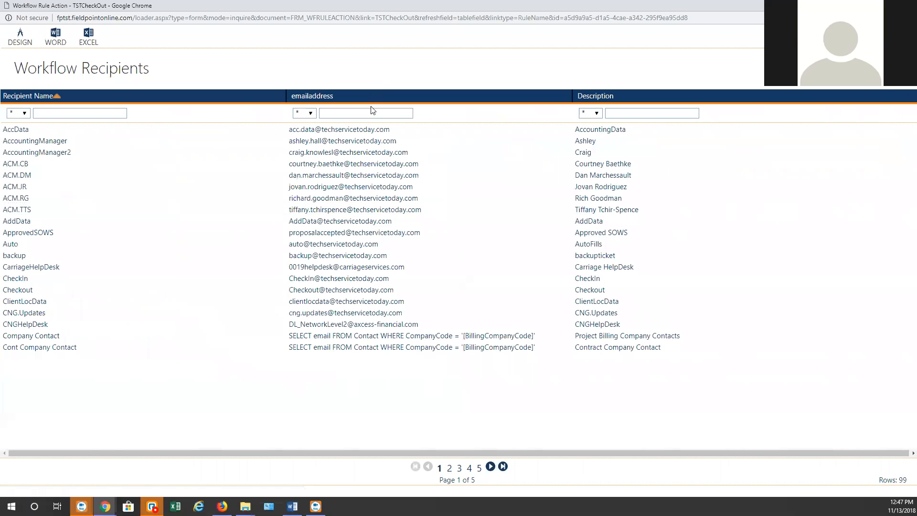
{"action": "left_click", "coordinate": [351, 112]}
{"action": "type", "text": "kev"}
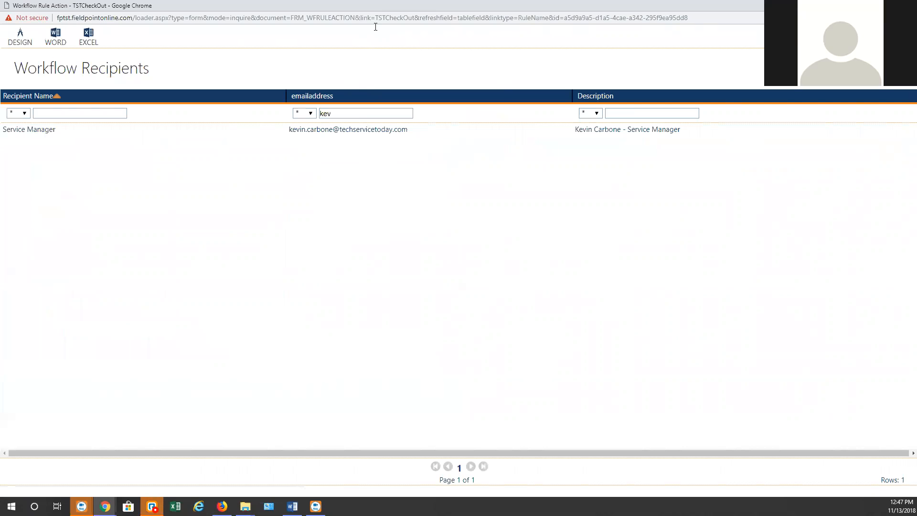
{"action": "left_click", "coordinate": [906, 5]}
Rearrange the escalation windows and open the Workflow Recipients list from the Portal
{"action": "left_click", "coordinate": [528, 3]}
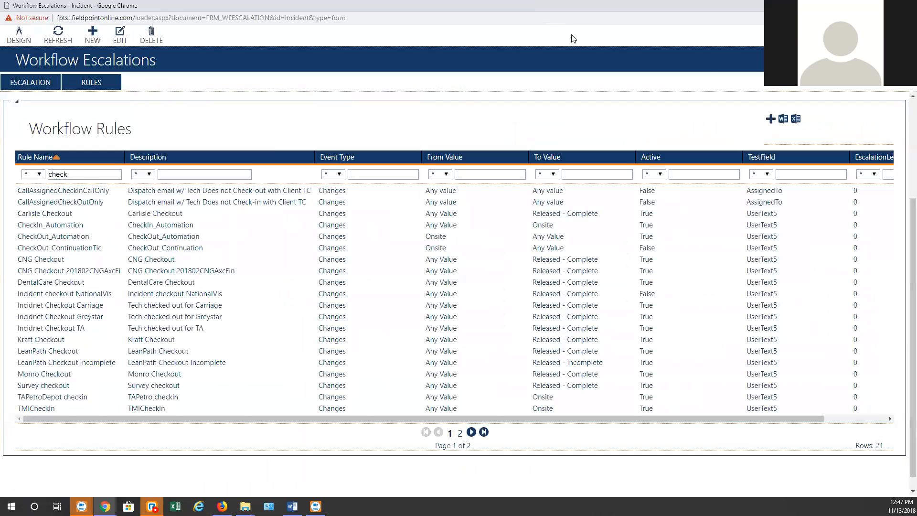
{"action": "left_click_drag", "start_coordinate": [557, 5], "coordinate": [550, 115]}
{"action": "left_click", "coordinate": [517, 6]}
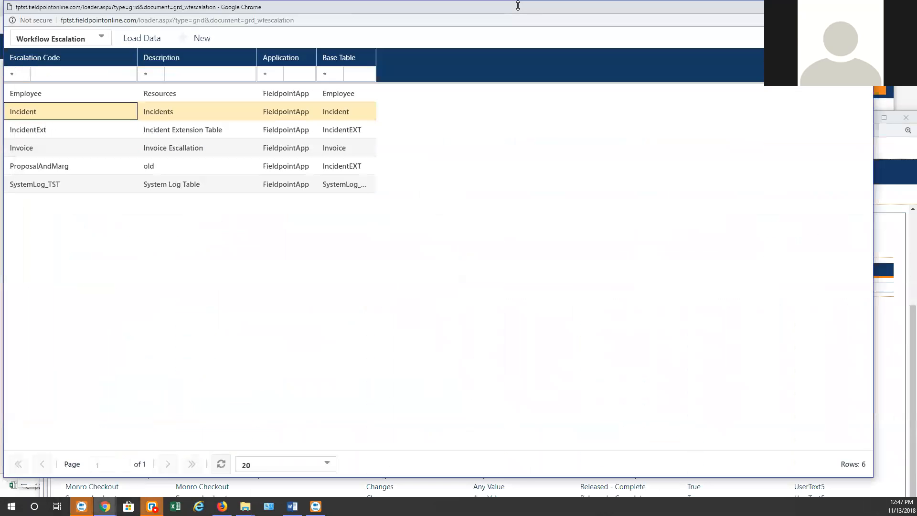
{"action": "mouse_move", "coordinate": [82, 507]}
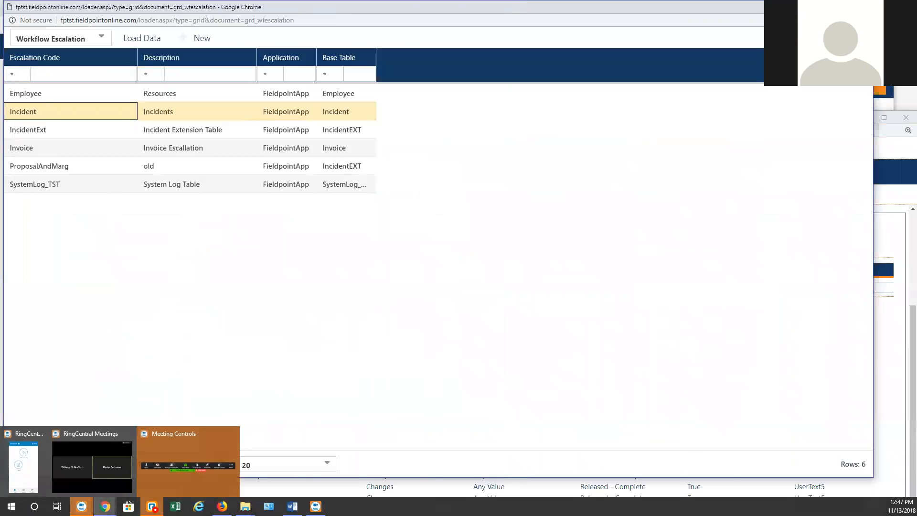
{"action": "left_click_drag", "start_coordinate": [459, 1], "coordinate": [454, 153]}
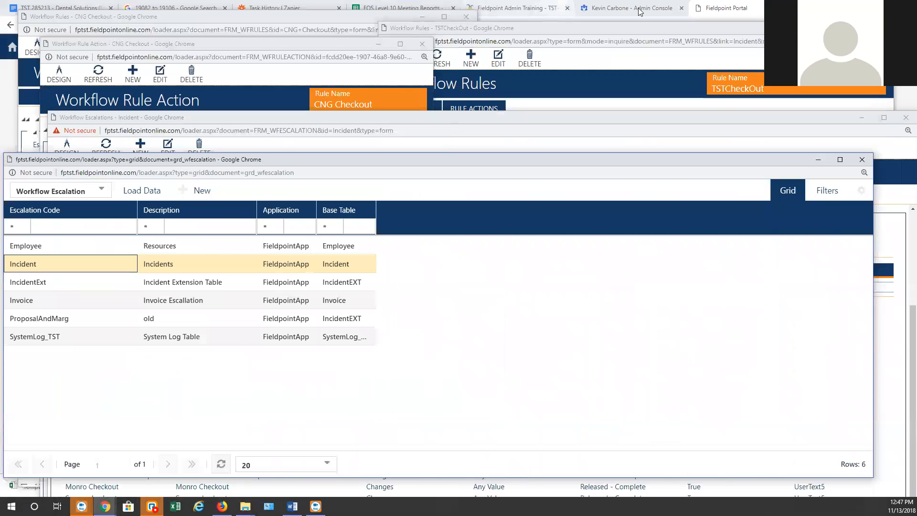
{"action": "left_click", "coordinate": [751, 8]}
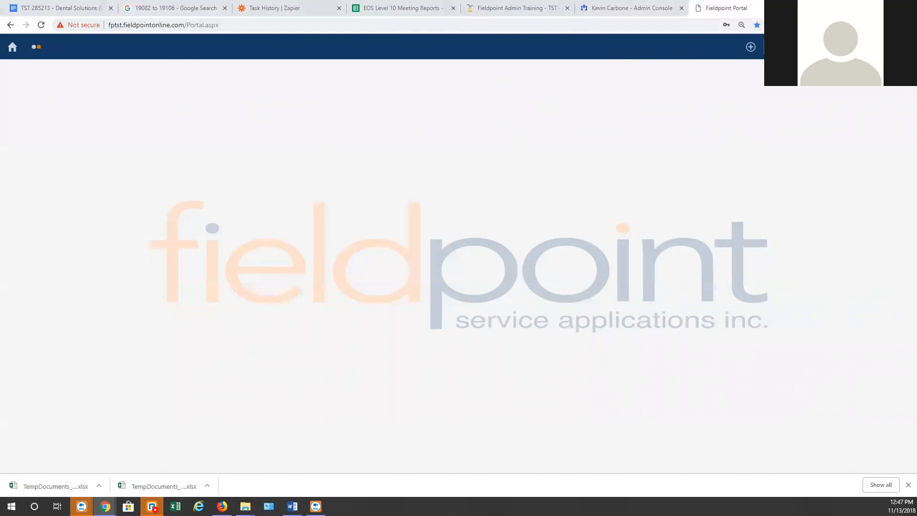
{"action": "left_click", "coordinate": [60, 74]}
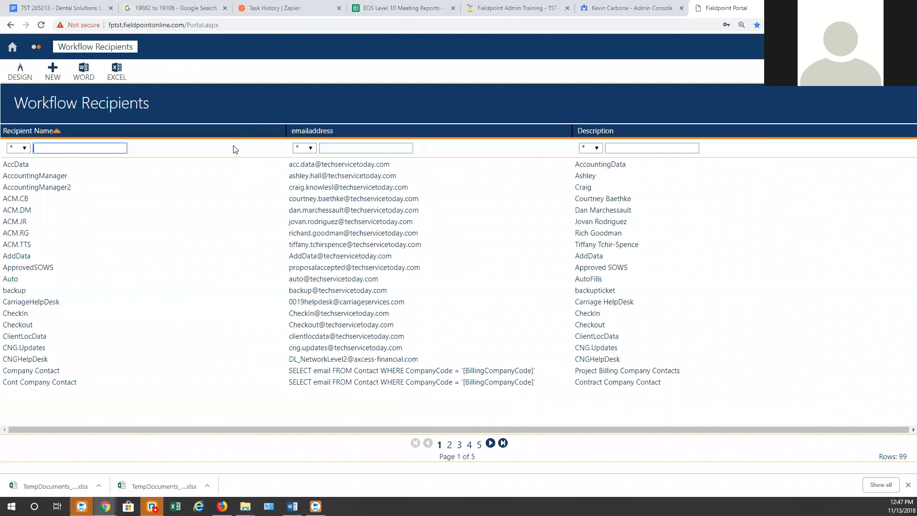
Search Workflow Recipients by the new person's first name in email, then clear the filter
{"action": "left_click", "coordinate": [220, 187]}
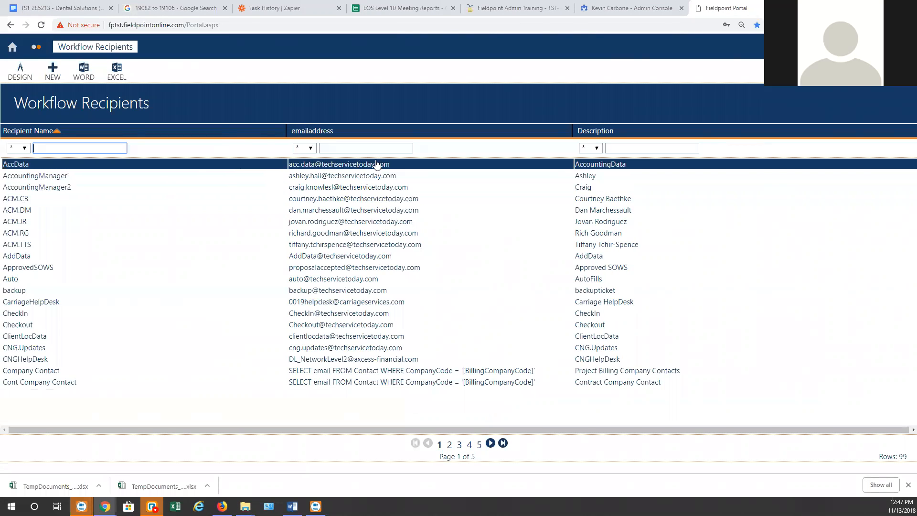
{"action": "left_click", "coordinate": [364, 148]}
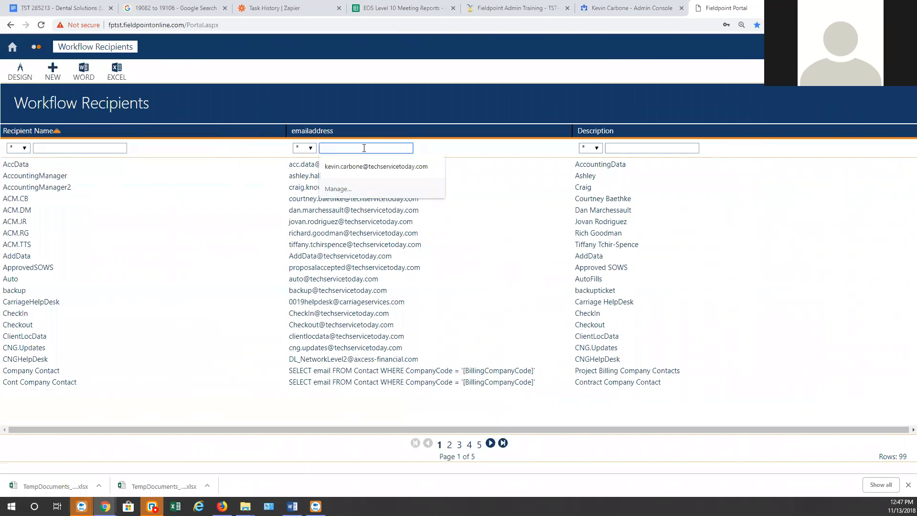
{"action": "type", "text": "bonnie"}
{"action": "key", "text": "Return"}
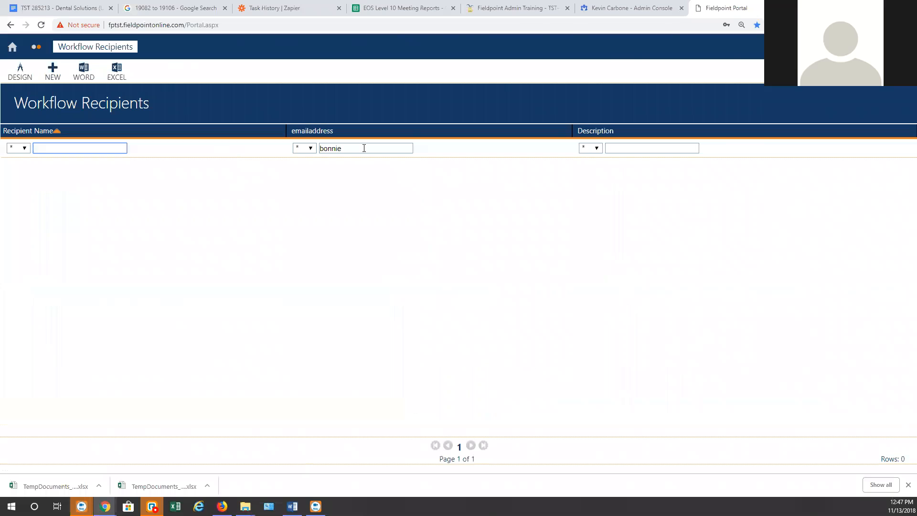
{"action": "left_click", "coordinate": [278, 179]}
{"action": "double_click", "coordinate": [349, 148]}
{"action": "key", "text": "BackSpace"}
Filter Recipient Name by 'SAL', then by 'ACM' to list the five ACM recipients
{"action": "left_click", "coordinate": [99, 149]}
{"action": "type", "text": "SAL"}
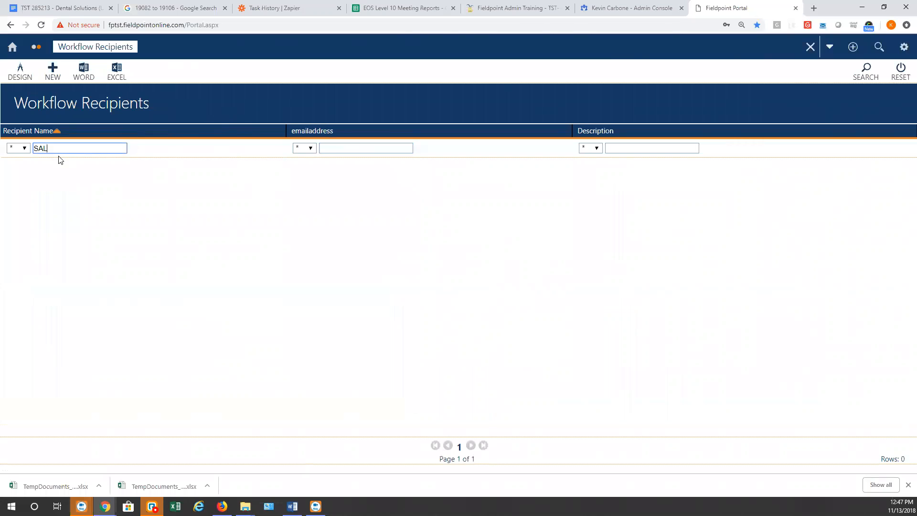
{"action": "key", "text": "Return"}
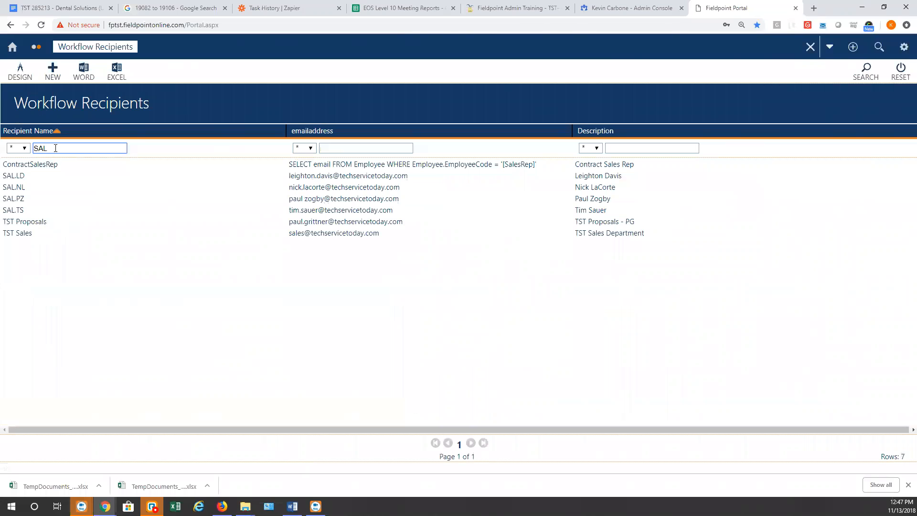
{"action": "double_click", "coordinate": [41, 148]}
{"action": "type", "text": "ACM"}
{"action": "key", "text": "Return"}
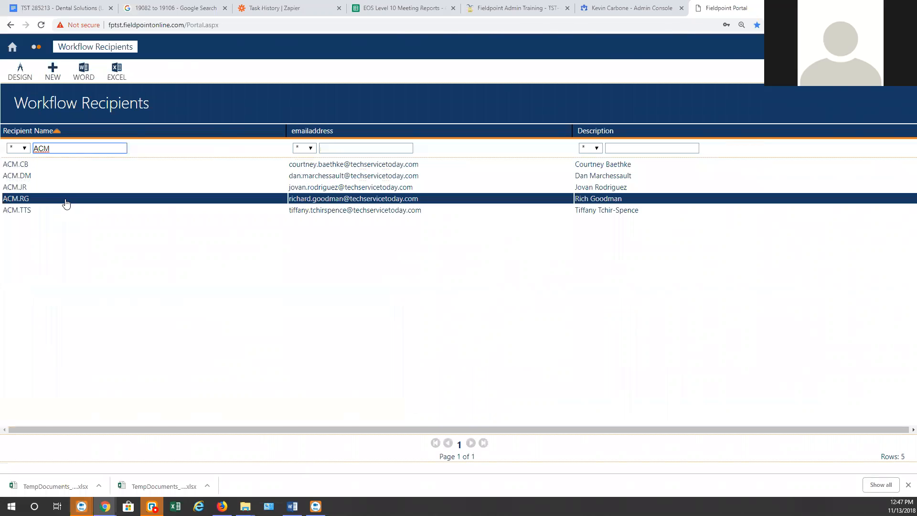
{"action": "left_click", "coordinate": [55, 74]}
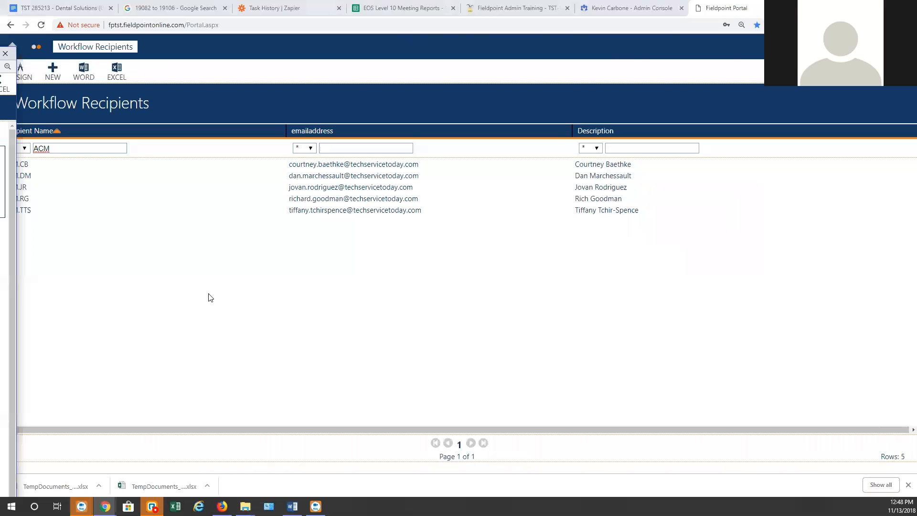
Name the new recipient ACM.BM with the person's full name as description; copy FieldpointApp from ACM.TTS
{"action": "double_click", "coordinate": [305, 211]}
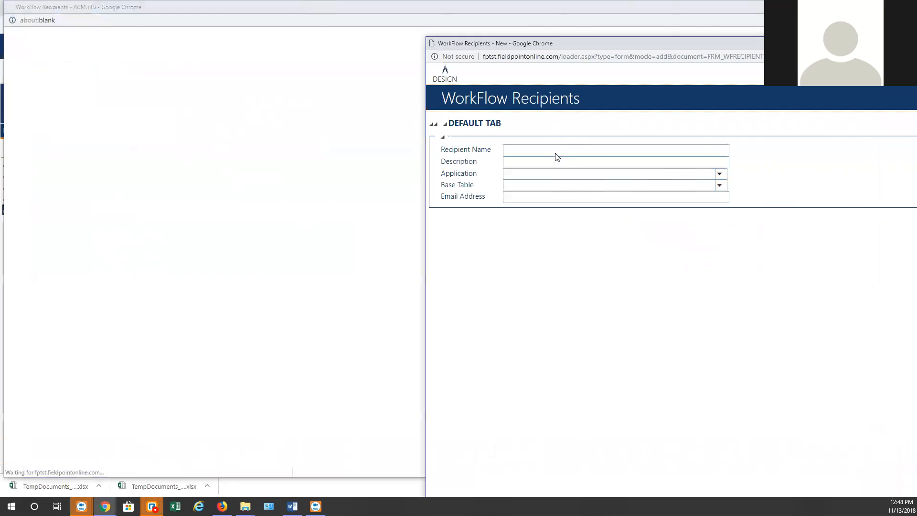
{"action": "left_click", "coordinate": [553, 151]}
{"action": "type", "text": "ACM"}
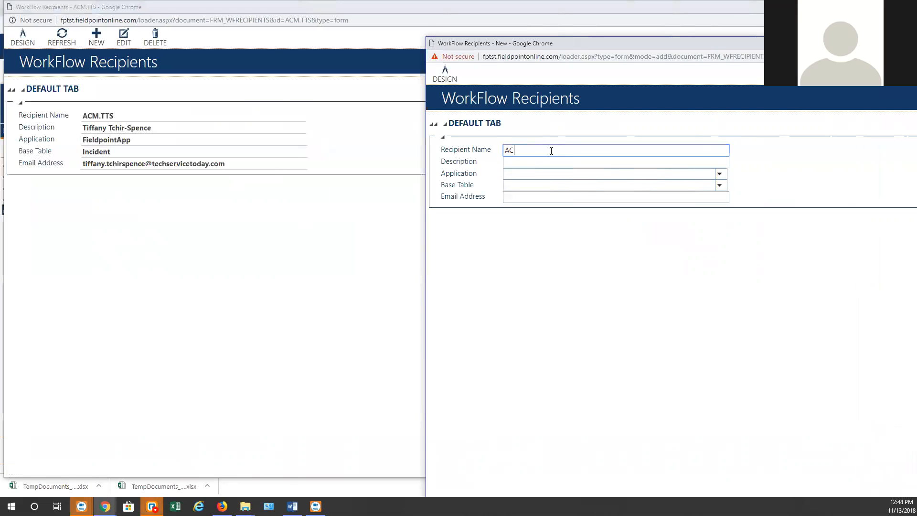
{"action": "type", "text": ".BM"}
{"action": "left_click", "coordinate": [527, 162]}
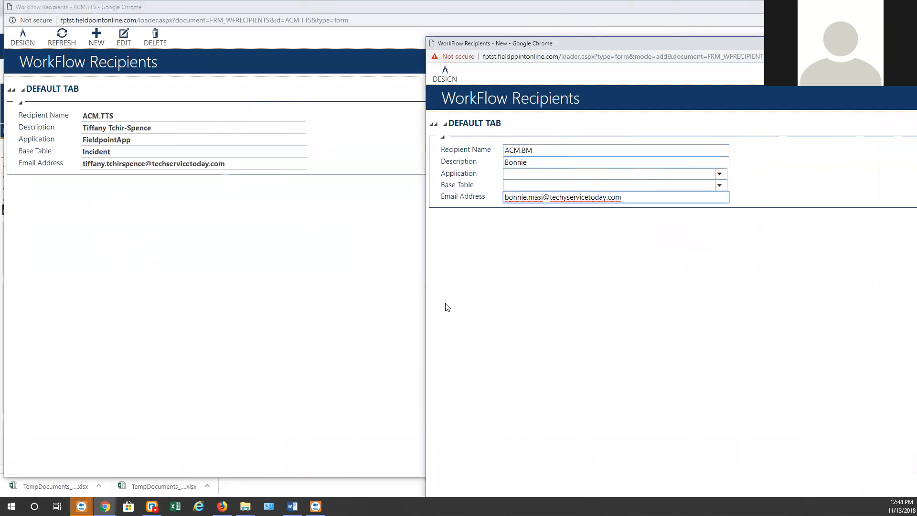
{"action": "left_click", "coordinate": [547, 162]}
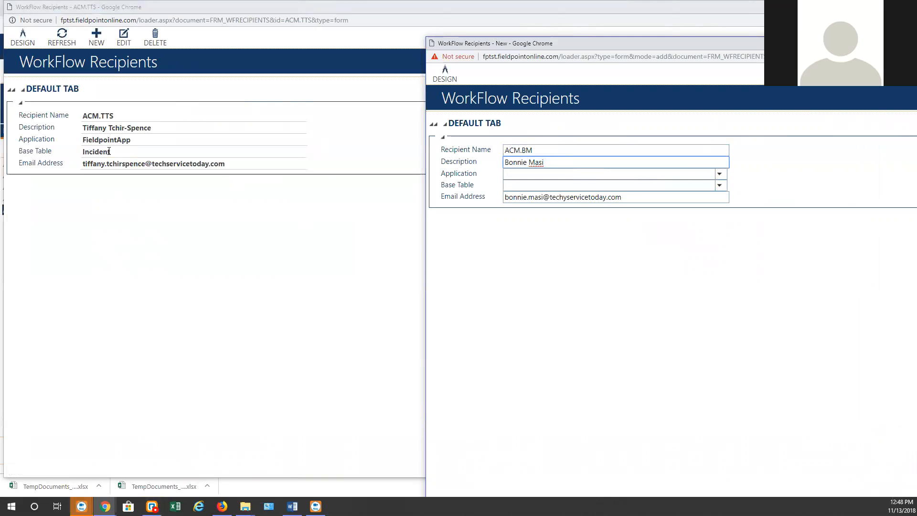
{"action": "left_click", "coordinate": [109, 151]}
{"action": "double_click", "coordinate": [106, 140]}
{"action": "key", "text": "ctrl+c"}
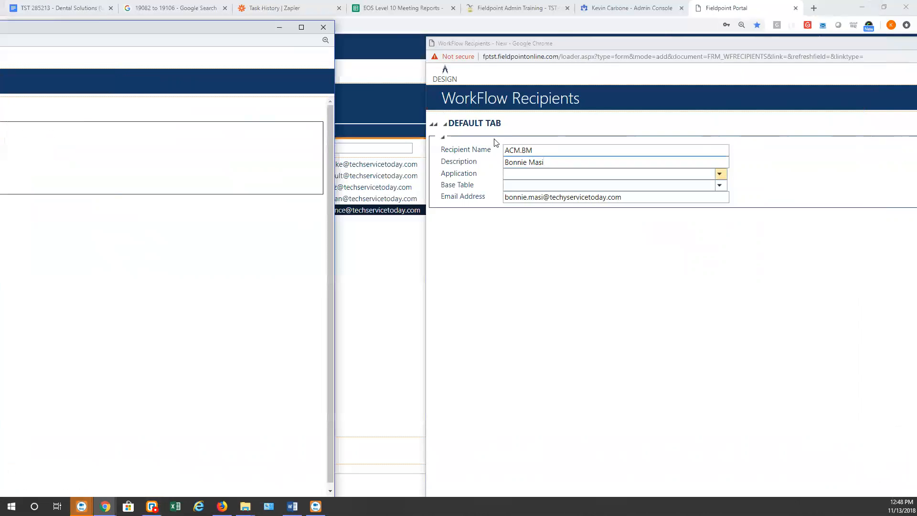
Set the new recipient's Application to FieldpointApp and Base Table to Incident
{"action": "left_click", "coordinate": [528, 174]}
{"action": "key", "text": "ctrl+v"}
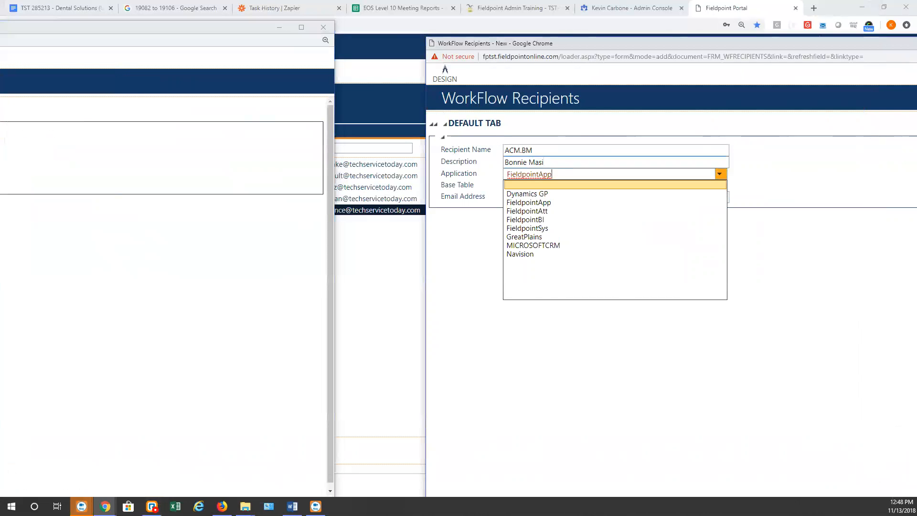
{"action": "key", "text": "alt+Tab"}
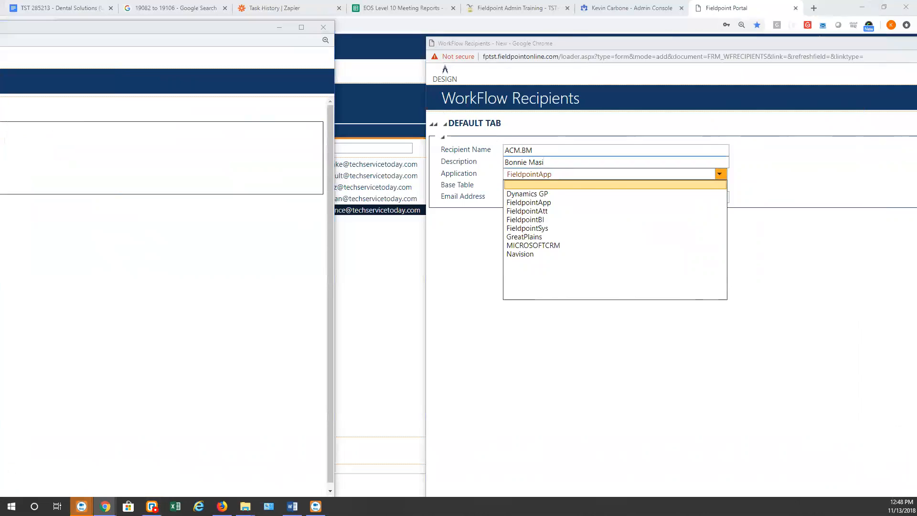
{"action": "key", "text": "alt+Tab"}
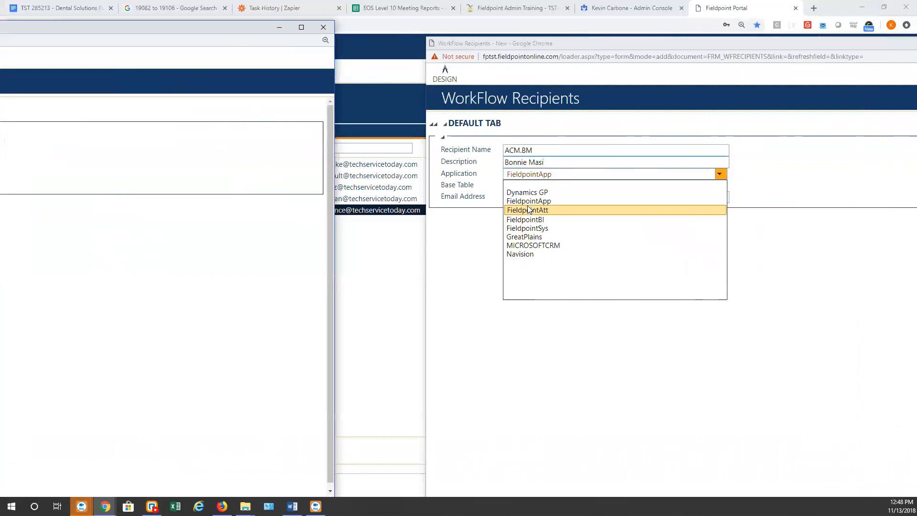
{"action": "left_click", "coordinate": [777, 254]}
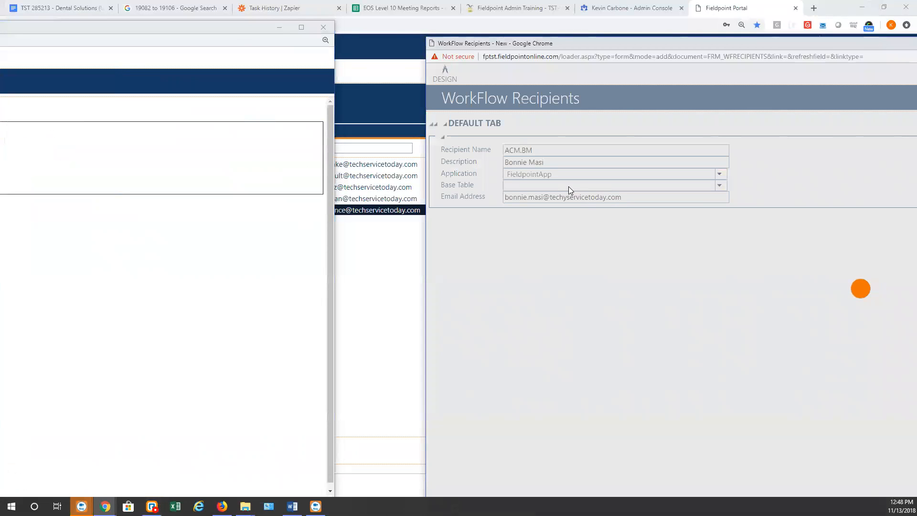
{"action": "left_click", "coordinate": [569, 186]}
{"action": "type", "text": "Incident"}
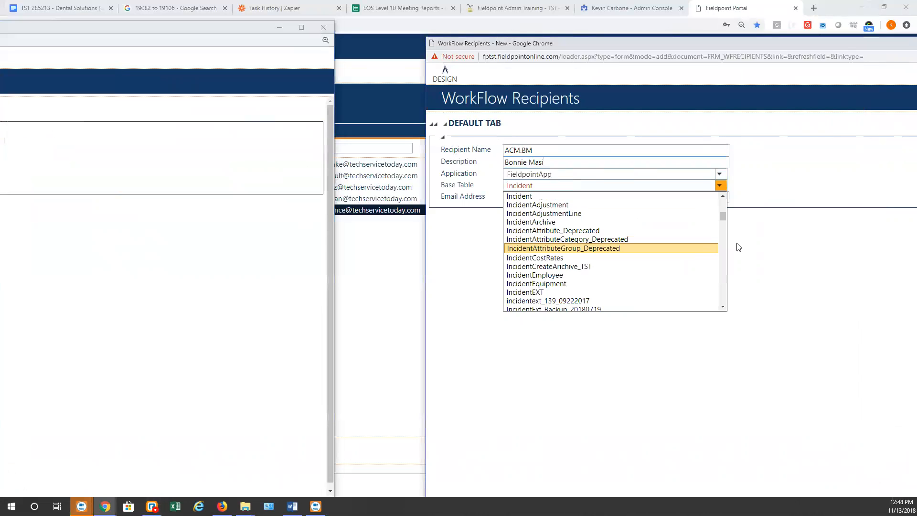
{"action": "left_click", "coordinate": [762, 252]}
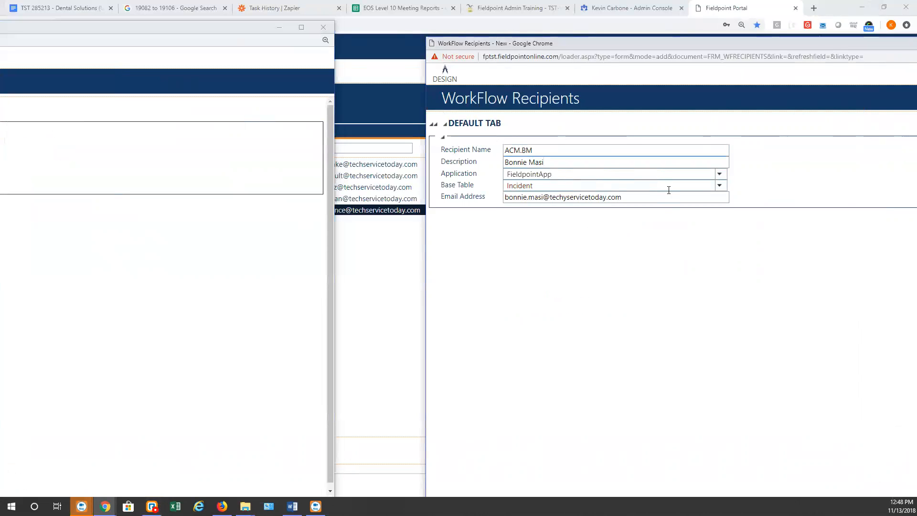
Remove the stray 'y' from the email domain, maximize the window and save the recipient
{"action": "left_click", "coordinate": [545, 198]}
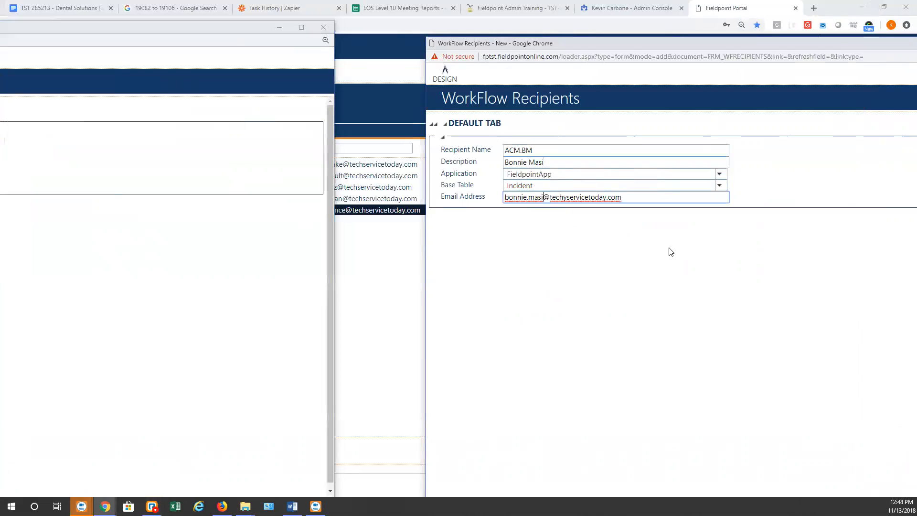
{"action": "left_click", "coordinate": [568, 198]}
{"action": "key", "text": "BackSpace"}
{"action": "left_click", "coordinate": [750, 262]}
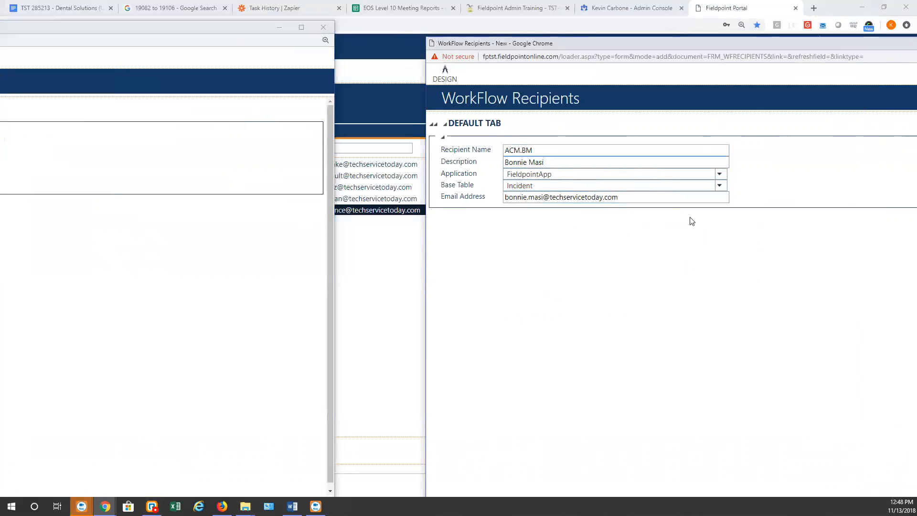
{"action": "double_click", "coordinate": [596, 43]}
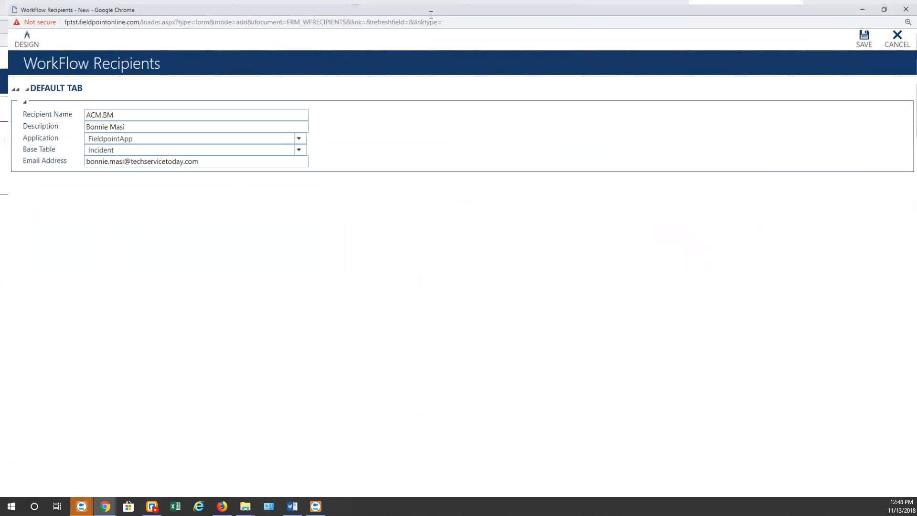
{"action": "left_click", "coordinate": [855, 35]}
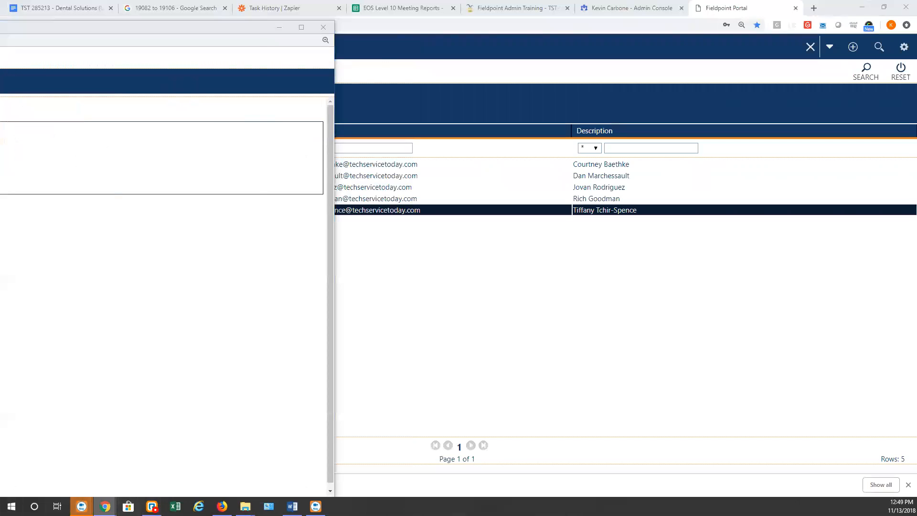
Switch to the Workflow Escalations - Incident window from Chrome's window list
{"action": "right_click", "coordinate": [105, 506]}
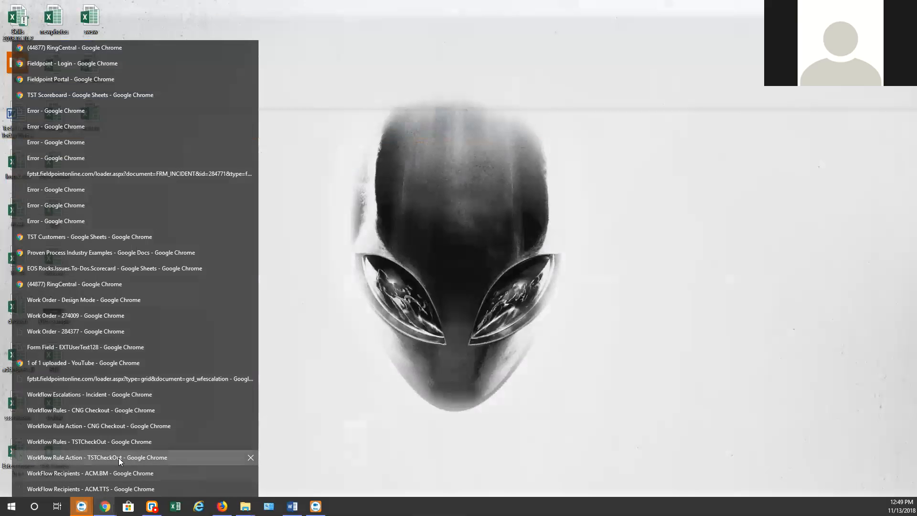
{"action": "left_click", "coordinate": [119, 458]}
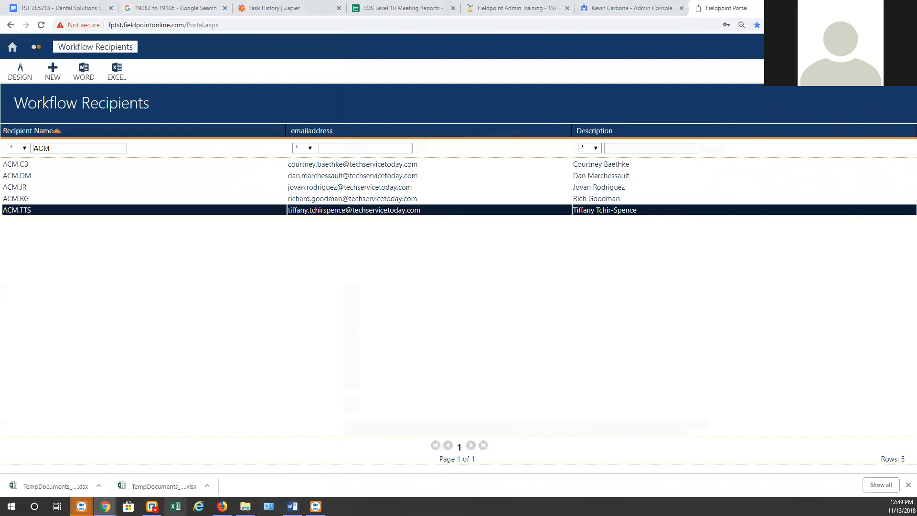
{"action": "mouse_move", "coordinate": [105, 506]}
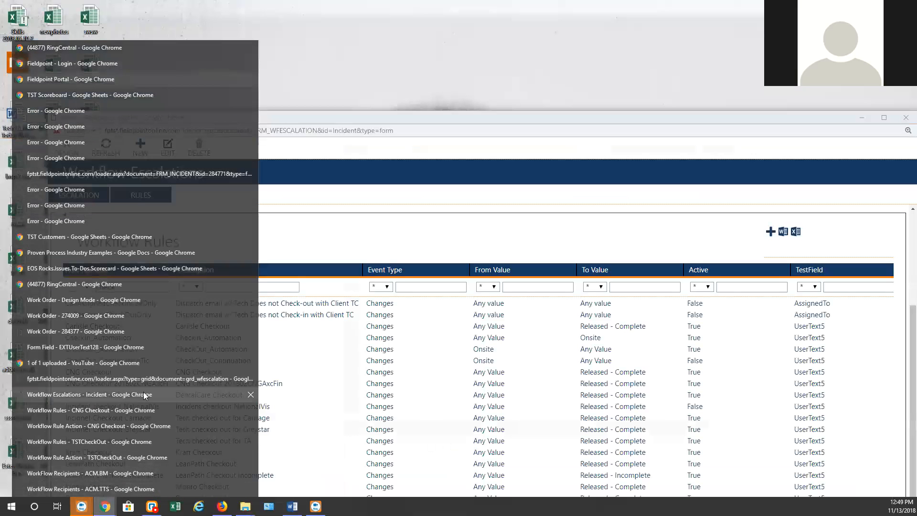
{"action": "left_click", "coordinate": [143, 395]}
Filter the Incident escalation's rules to names containing 'checkout' so TSTCheckOut shows
{"action": "left_click", "coordinate": [147, 289]}
{"action": "key", "text": "Return"}
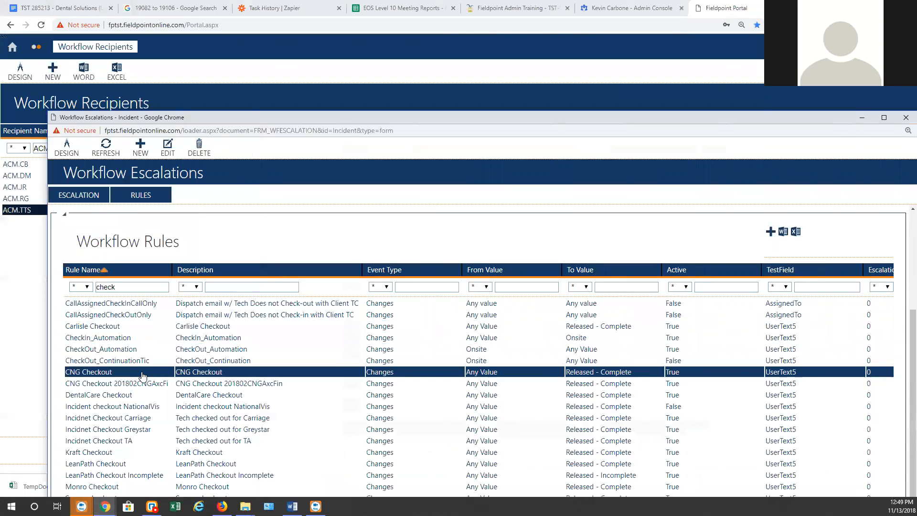
{"action": "left_click", "coordinate": [132, 286]}
{"action": "type", "text": "out"}
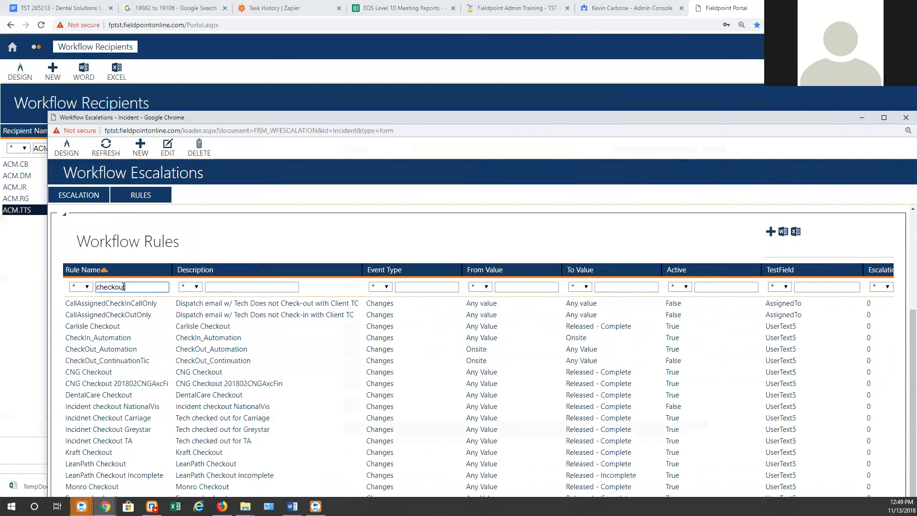
{"action": "key", "text": "Return"}
{"action": "scroll", "coordinate": [151, 370], "scroll_direction": "down", "scroll_amount": 1}
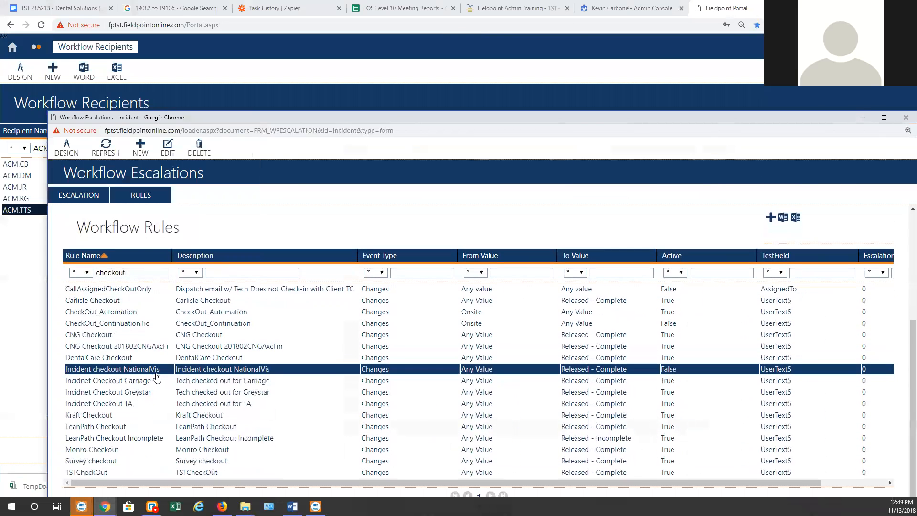
Open the TSTCheckOut rule's Send Message action in edit mode
{"action": "double_click", "coordinate": [145, 474]}
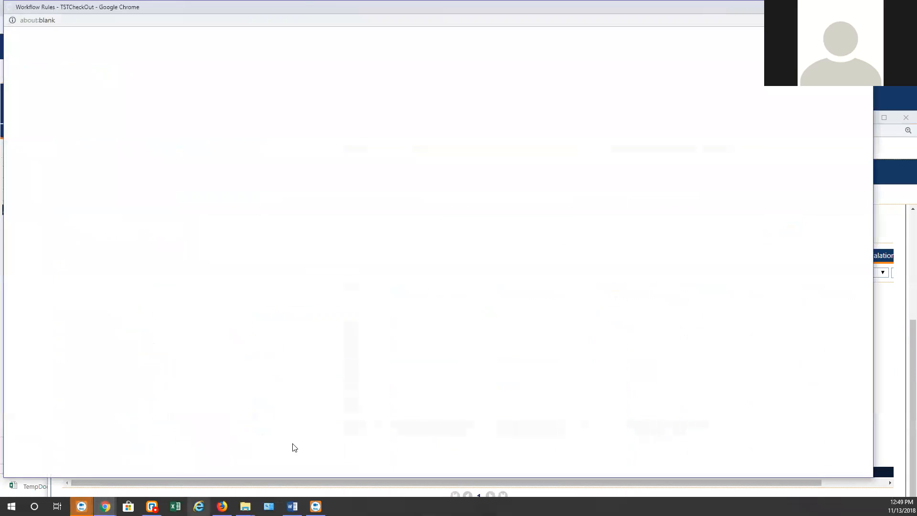
{"action": "scroll", "coordinate": [171, 368], "scroll_direction": "down", "scroll_amount": 3}
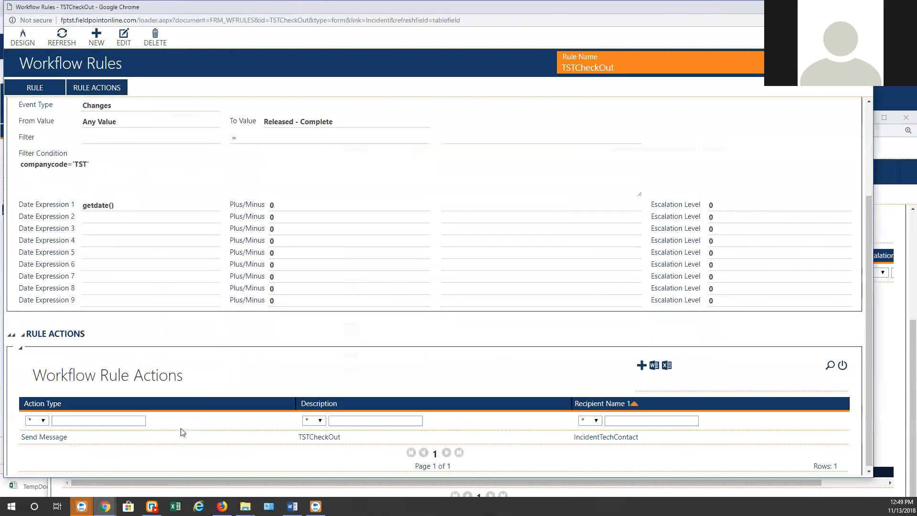
{"action": "double_click", "coordinate": [106, 440]}
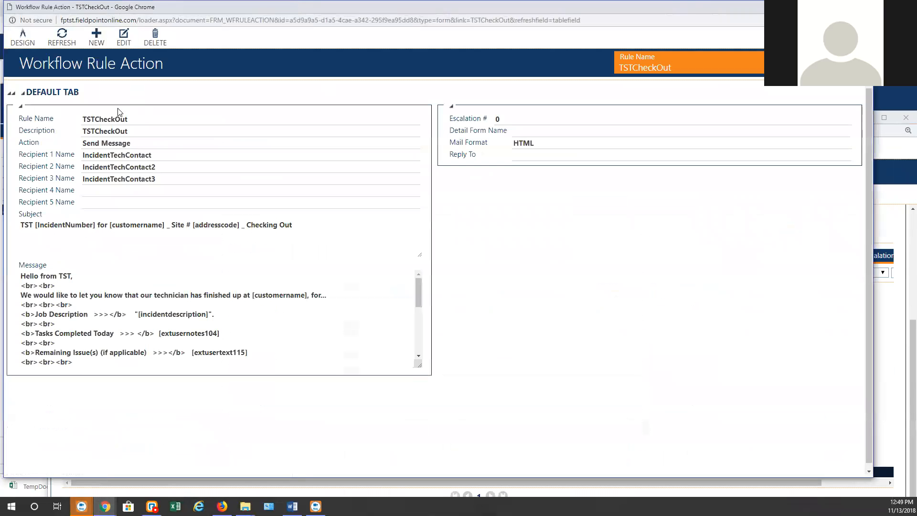
{"action": "left_click", "coordinate": [124, 38]}
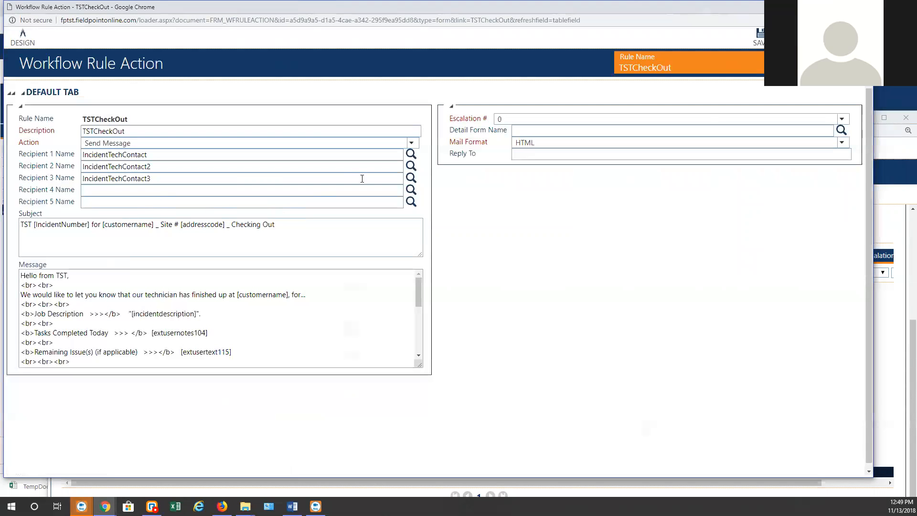
Set Recipient 4 to ACM.BM, found by filtering on 'bm', and save the action
{"action": "left_click", "coordinate": [411, 189]}
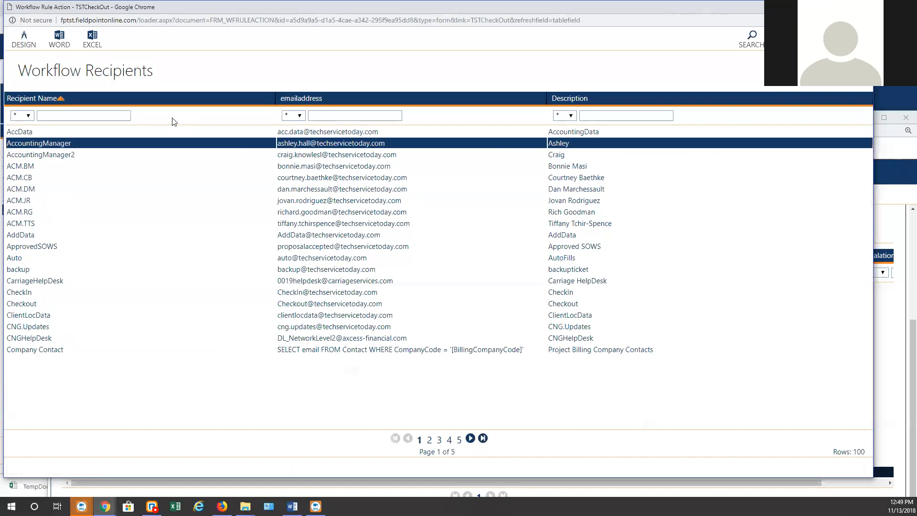
{"action": "left_click", "coordinate": [80, 117]}
{"action": "type", "text": "bm"}
{"action": "left_click", "coordinate": [79, 135]}
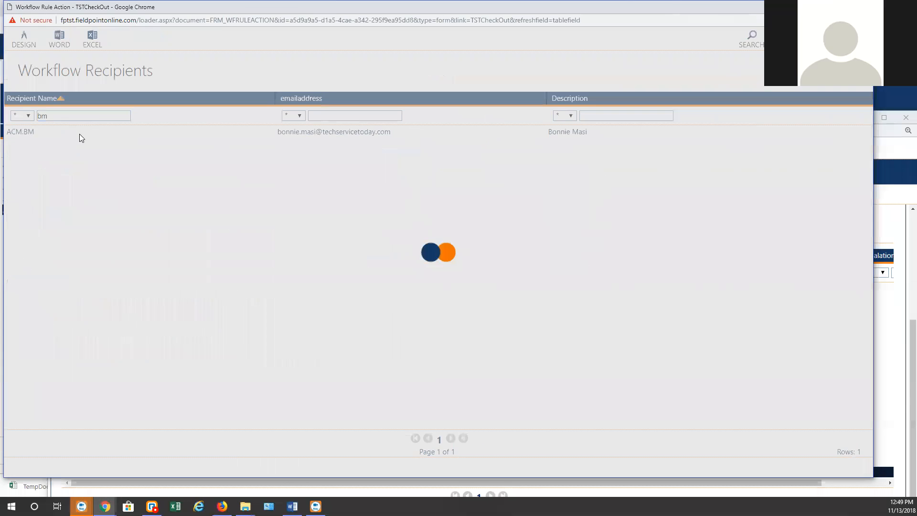
{"action": "left_click", "coordinate": [760, 35]}
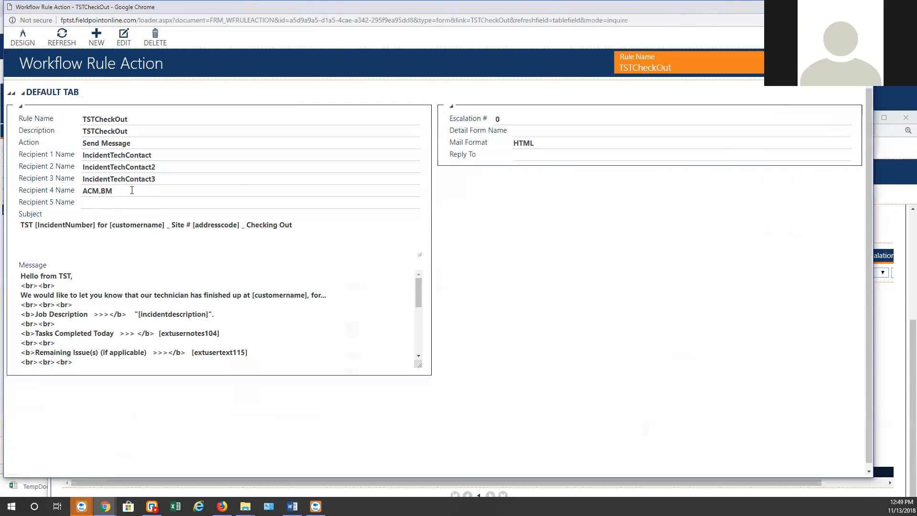
{"action": "left_click_drag", "start_coordinate": [132, 191], "coordinate": [68, 190]}
Close the rule action window and check TSTCheckOut's UserText5 From Value setting
{"action": "left_click", "coordinate": [251, 21]}
{"action": "key", "text": "ctrl+w"}
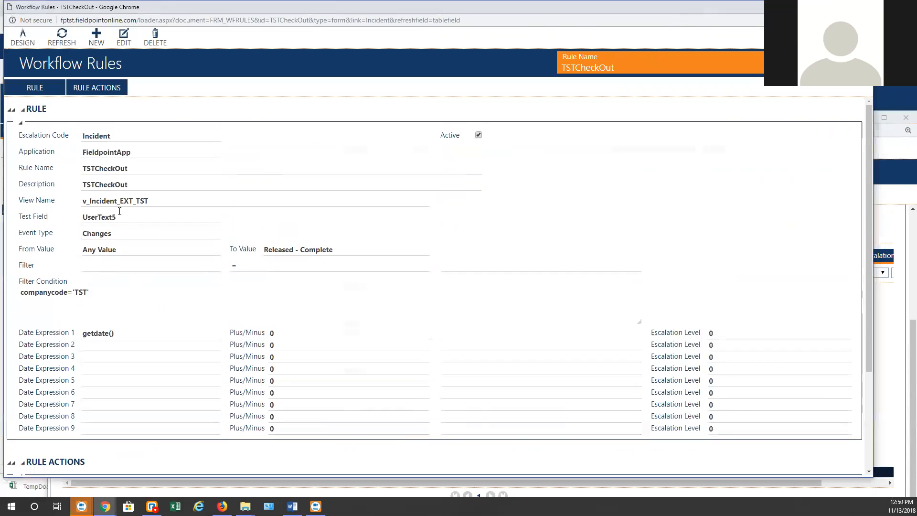
{"action": "left_click", "coordinate": [100, 247]}
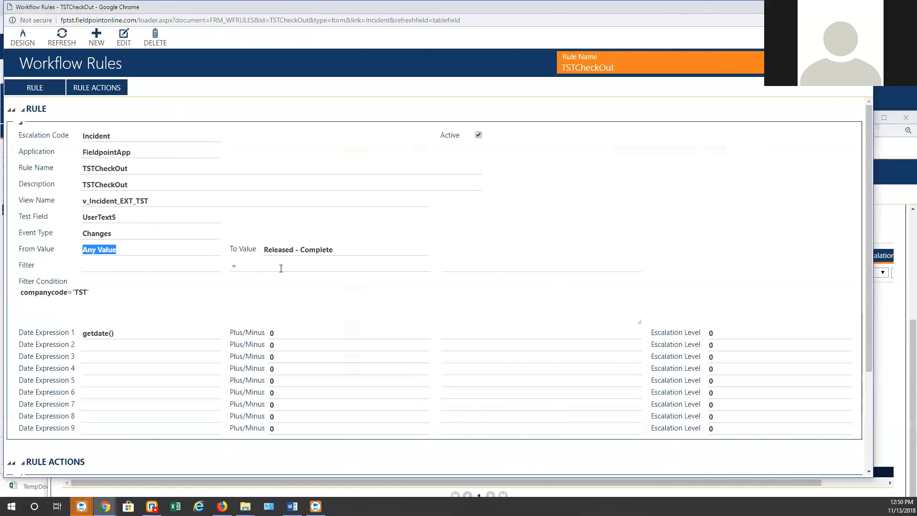